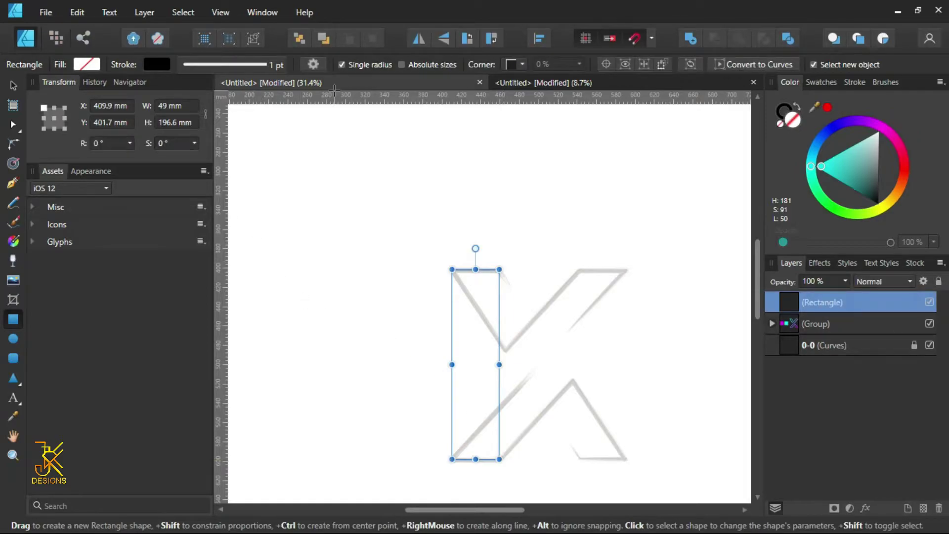
- Set the tall rectangle's stroke width to 3 pt and deselect it
click(270, 68)
scroll(276, 117, up, 2)
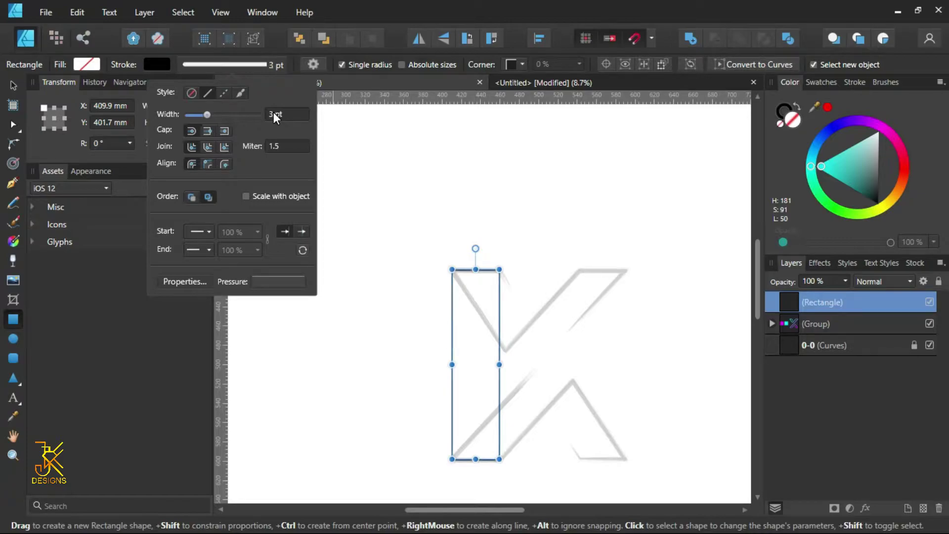
click(564, 195)
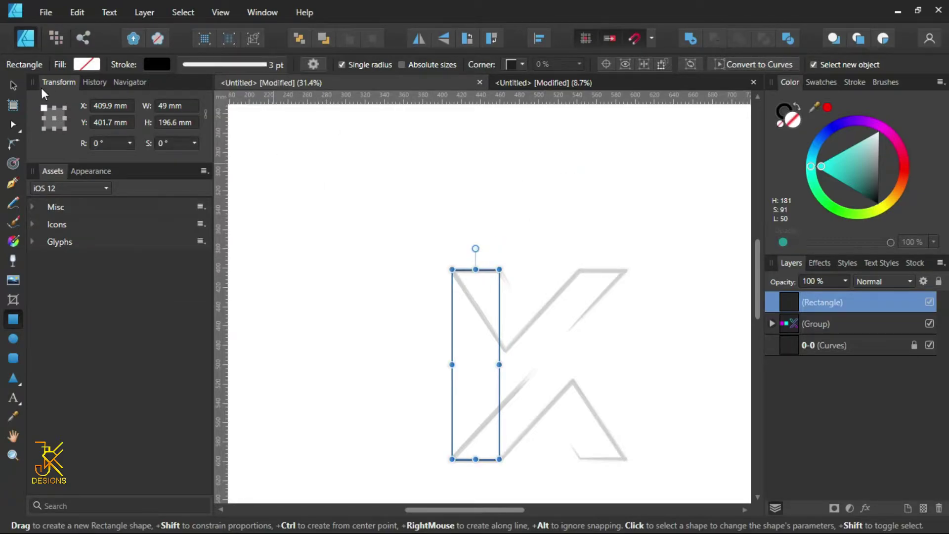
key(v)
click(536, 277)
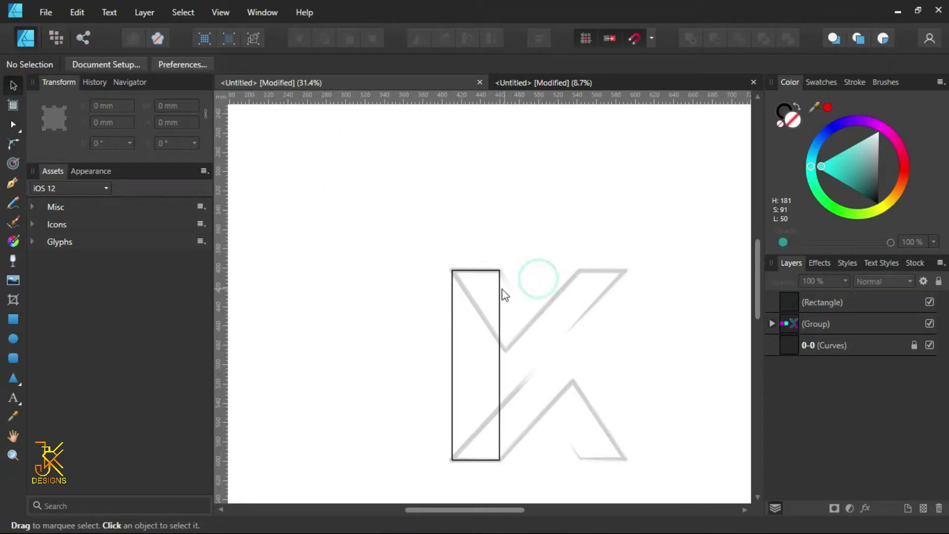
- Convert the rectangle to curves and move its two bottom nodes right onto the gray sketch's lower-right foot, forming a slanted bar
click(500, 294)
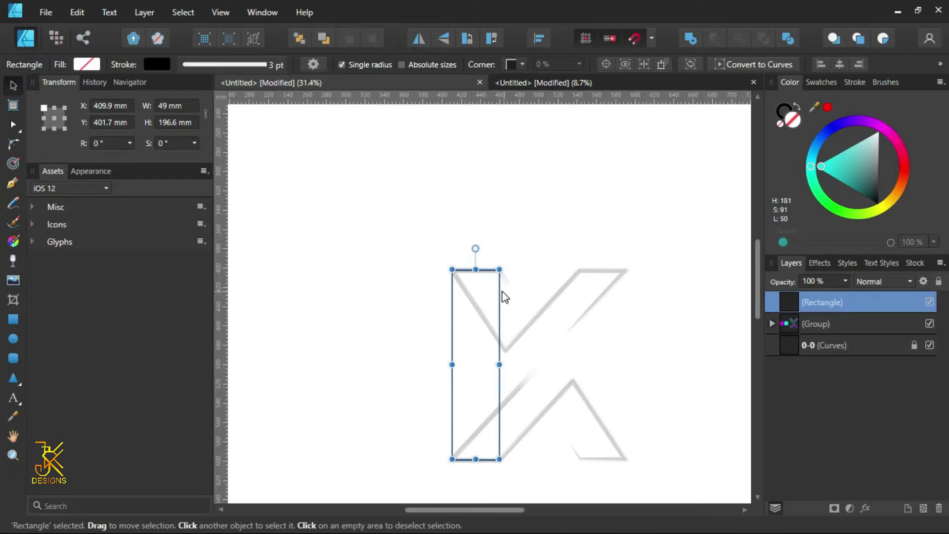
click(754, 65)
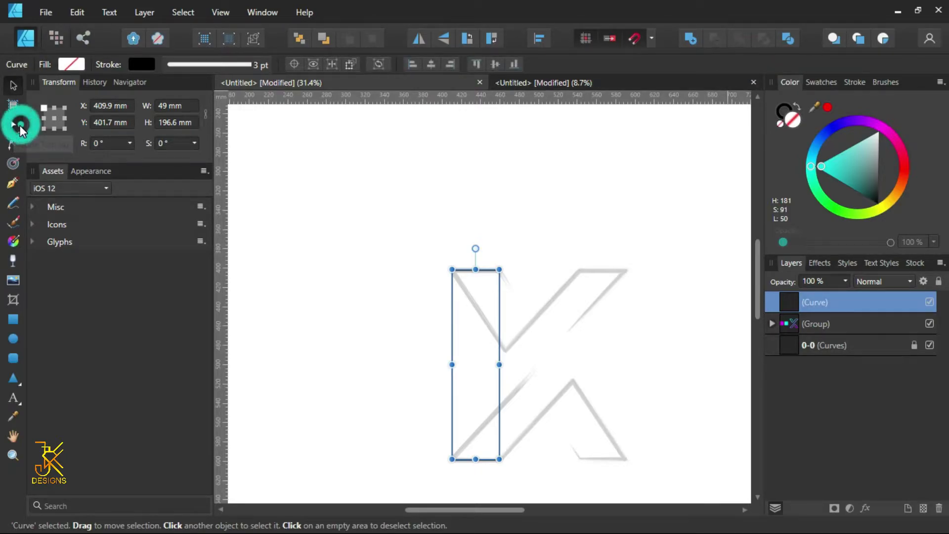
click(15, 125)
drag(533, 471, 419, 447)
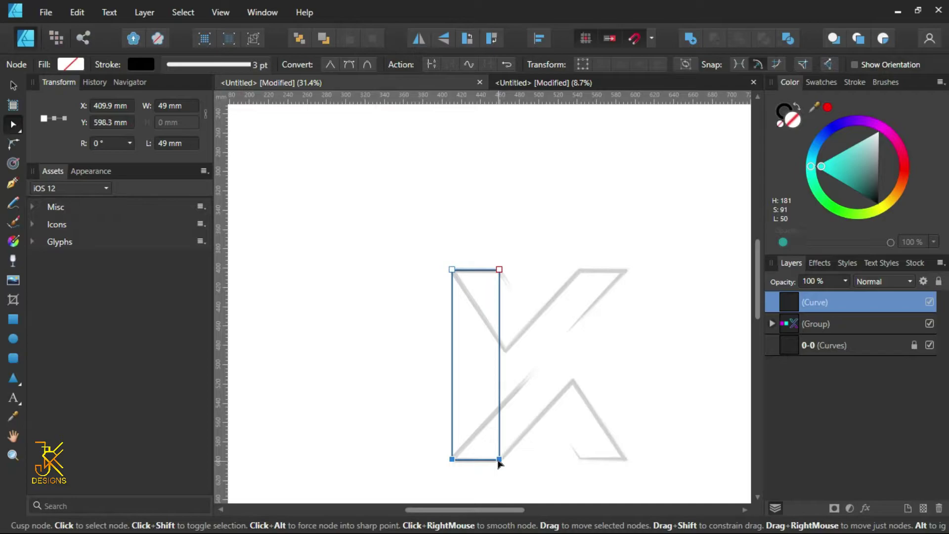
drag(500, 460, 627, 458)
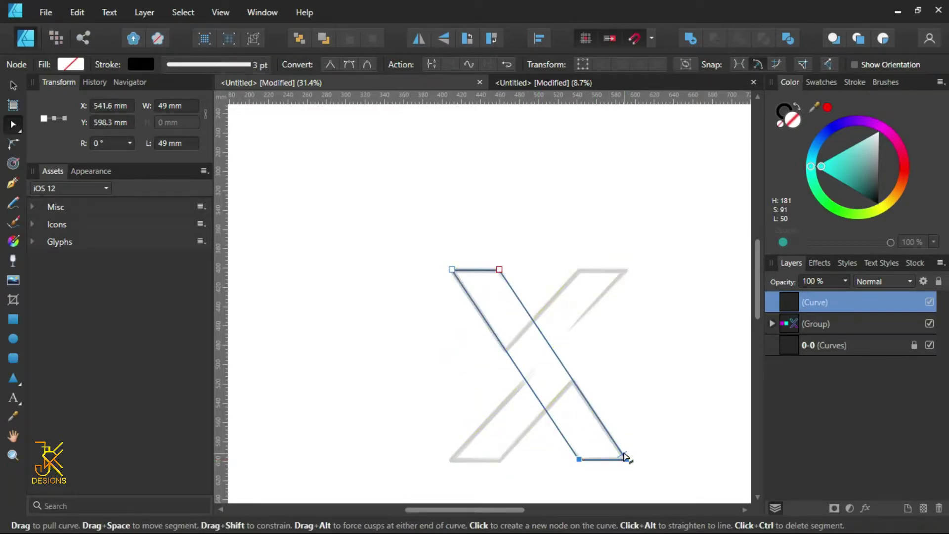
click(700, 405)
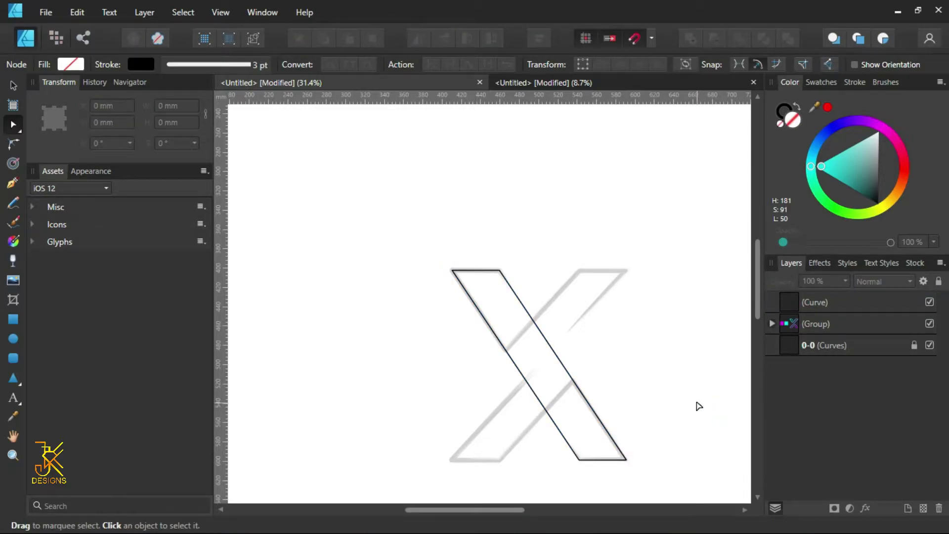
- Duplicate the slanted bar and flip the copy horizontally so the two bars cross as an X
scroll(698, 405, down, 2)
scroll(698, 406, up, 2)
key(space)
drag(691, 401, 666, 404)
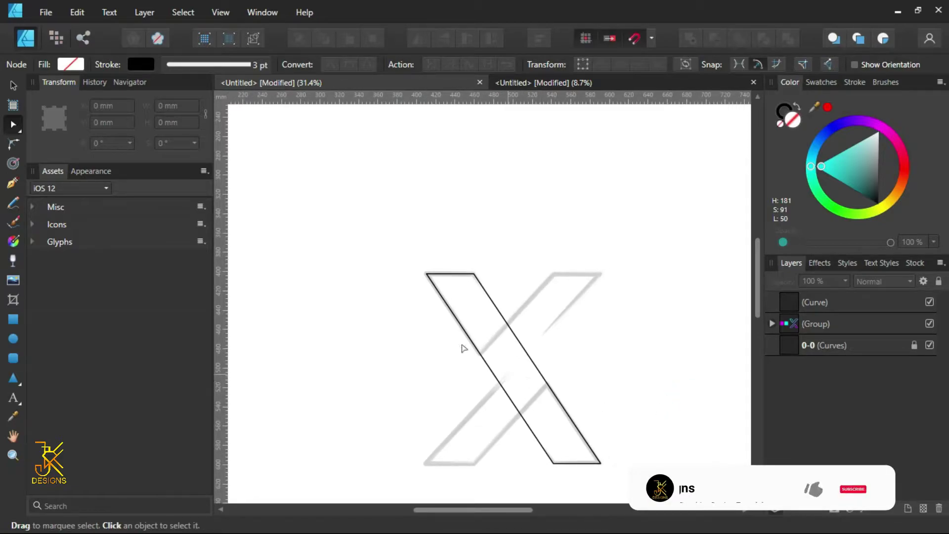
click(14, 83)
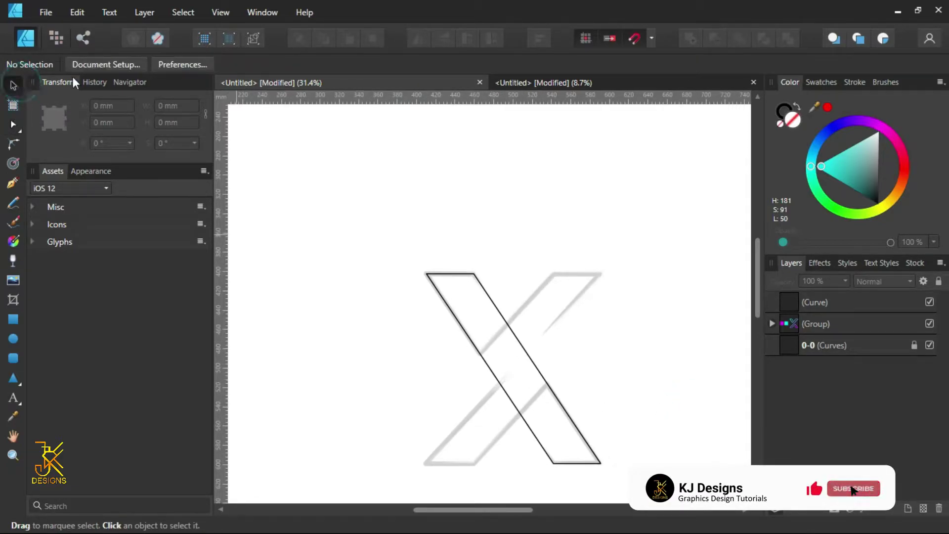
click(498, 310)
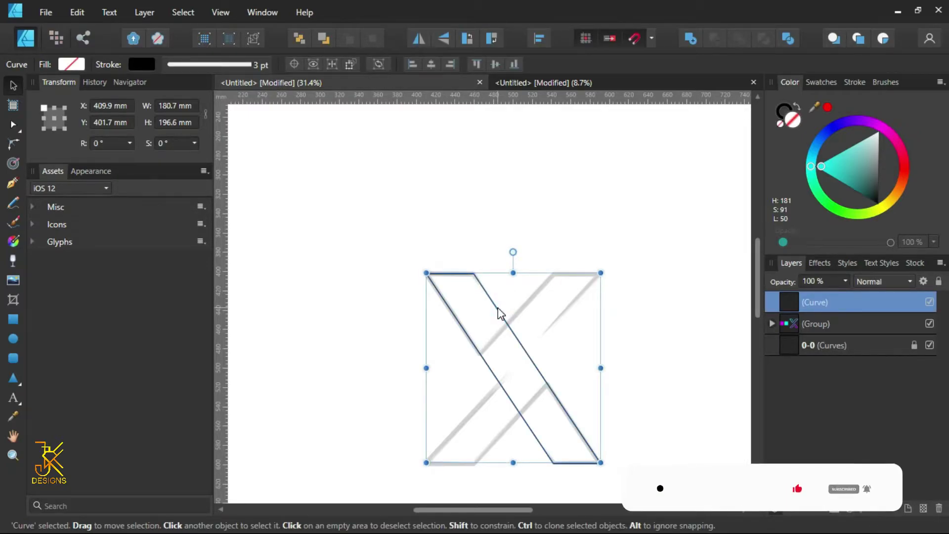
right_click(498, 313)
click(498, 311)
right_click(897, 312)
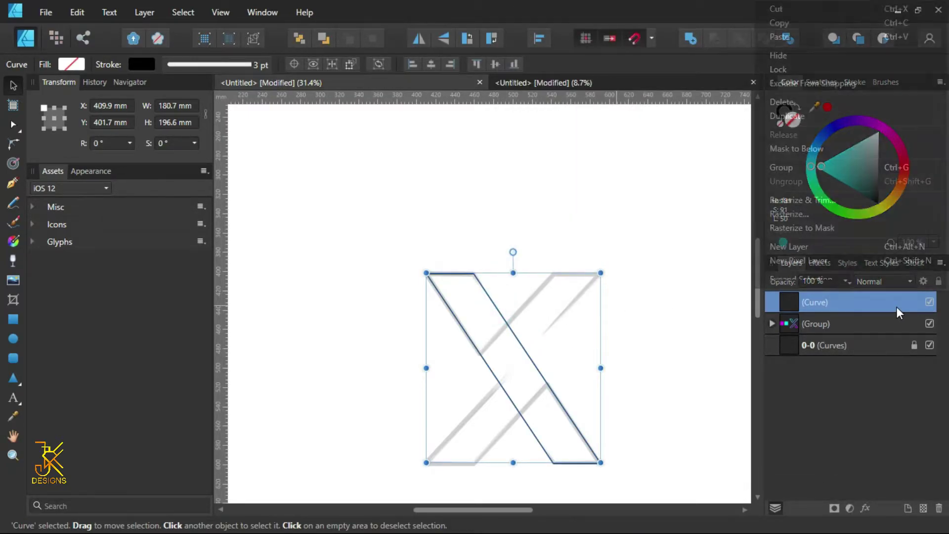
click(805, 119)
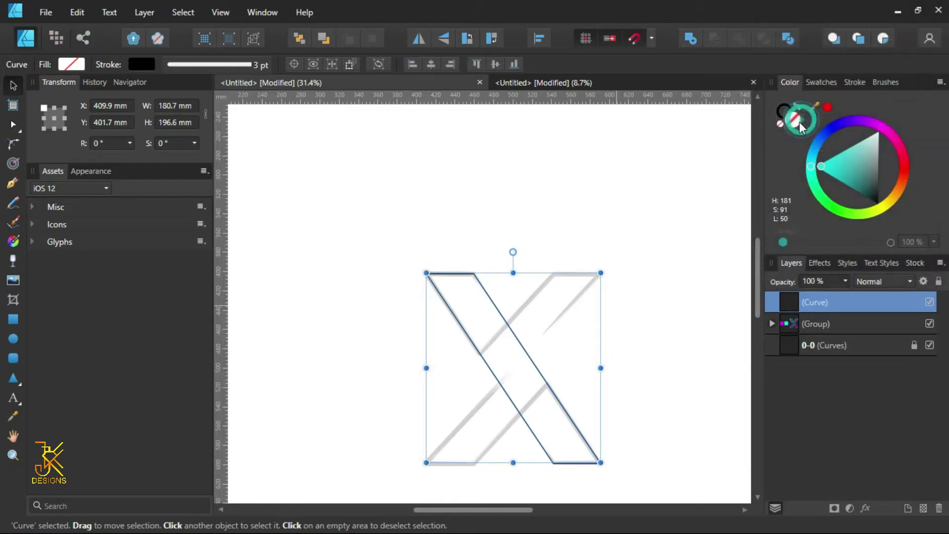
click(418, 39)
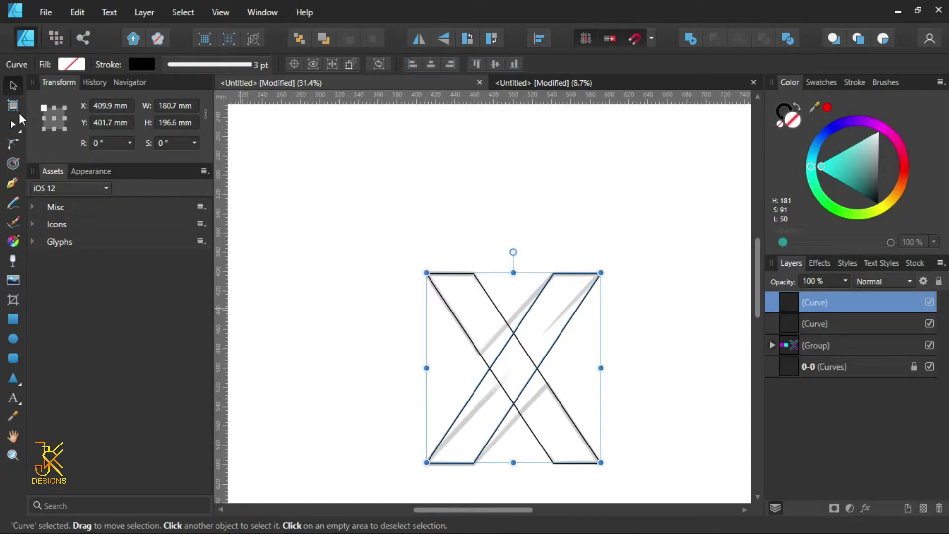
- Move the flipped bar's two bottom nodes left by about 49 mm so its edges follow the sketch's rising diagonal
click(11, 124)
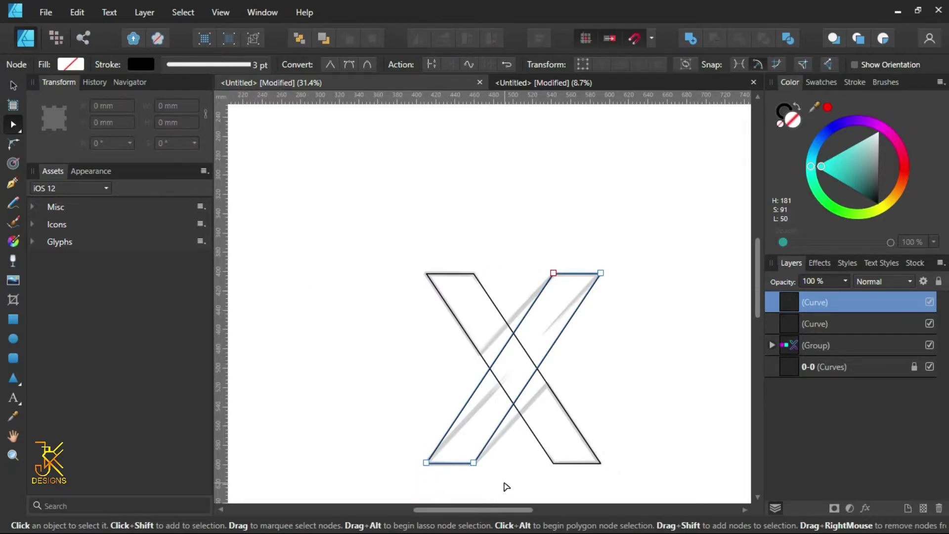
drag(504, 487, 408, 445)
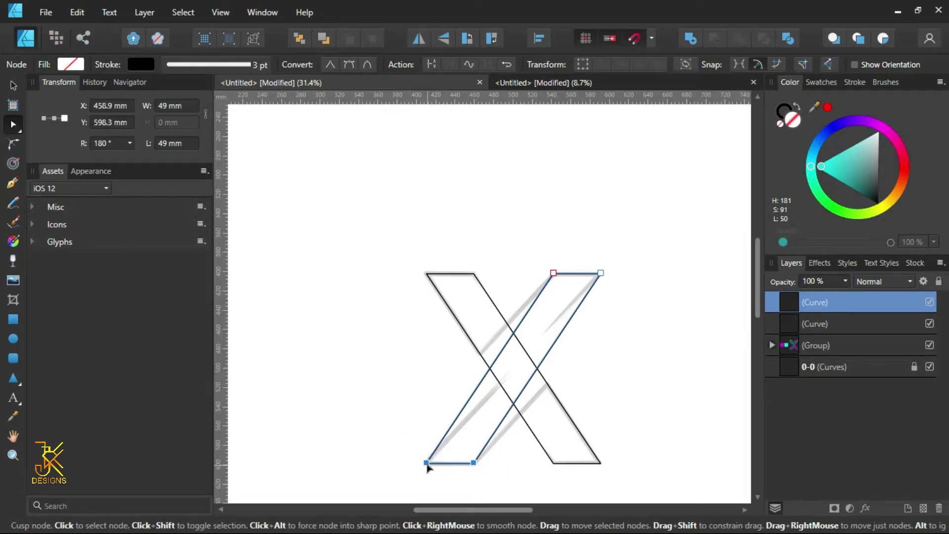
drag(427, 465, 379, 456)
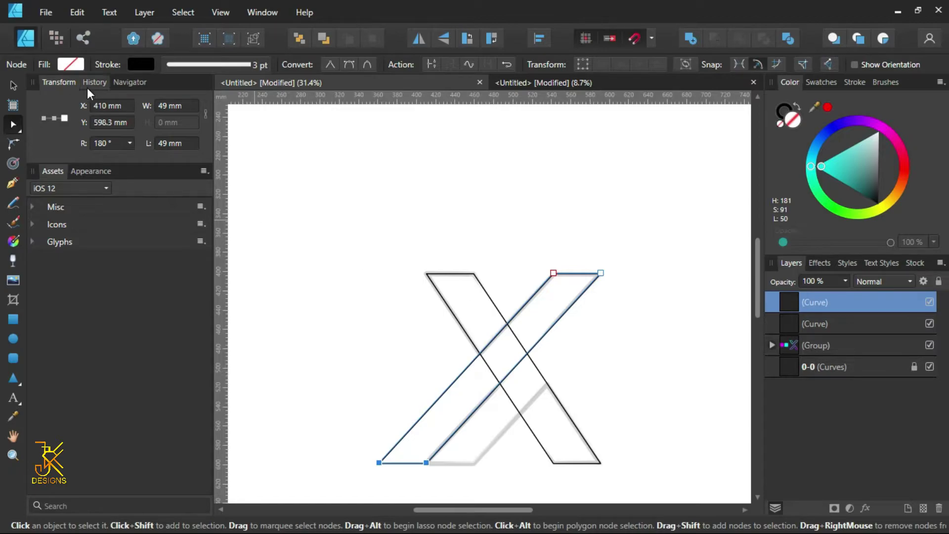
click(12, 86)
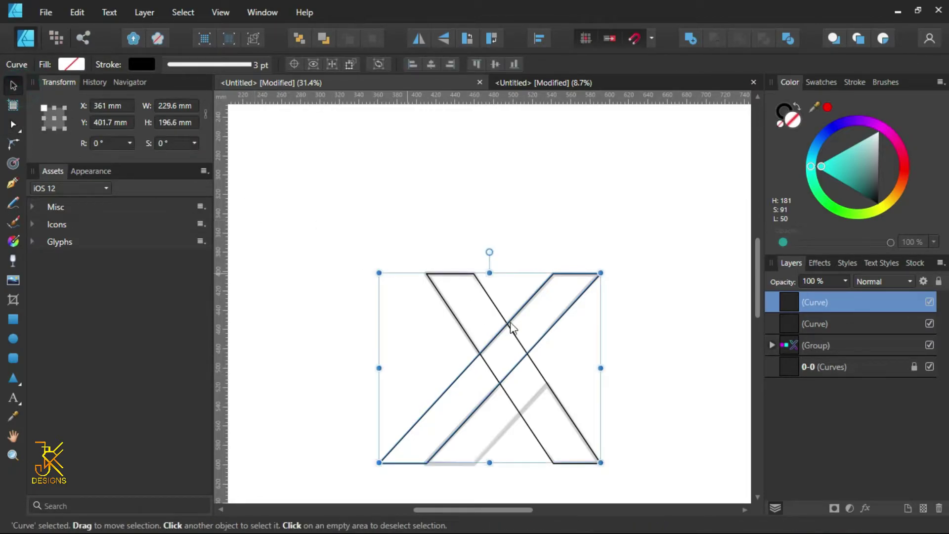
click(673, 339)
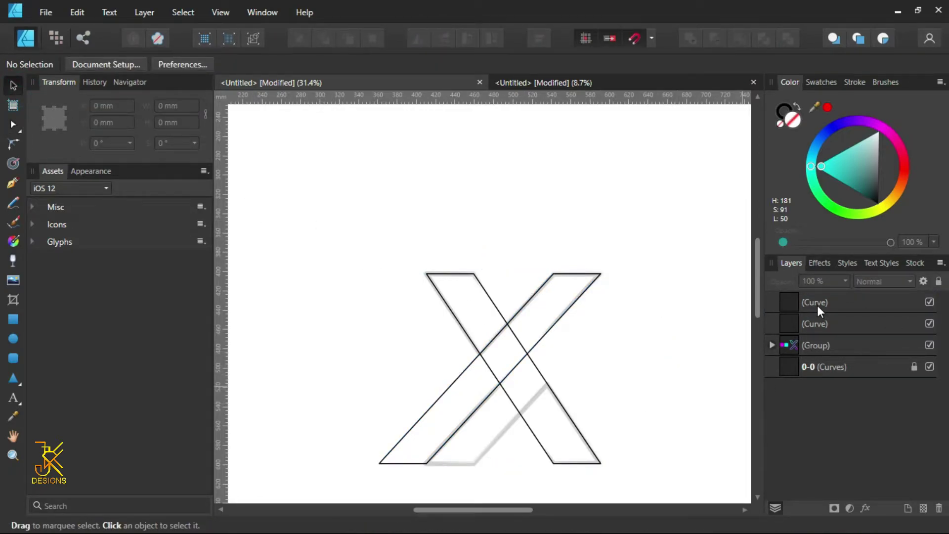
- Duplicate the rising diagonal bar and move the copy right by about 49 mm so it adjoins the original
click(581, 298)
right_click(804, 307)
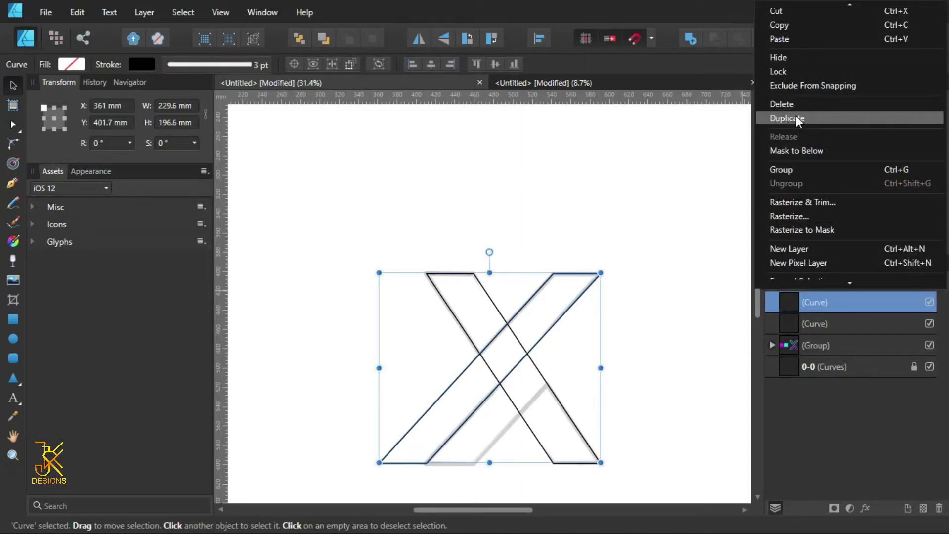
click(791, 118)
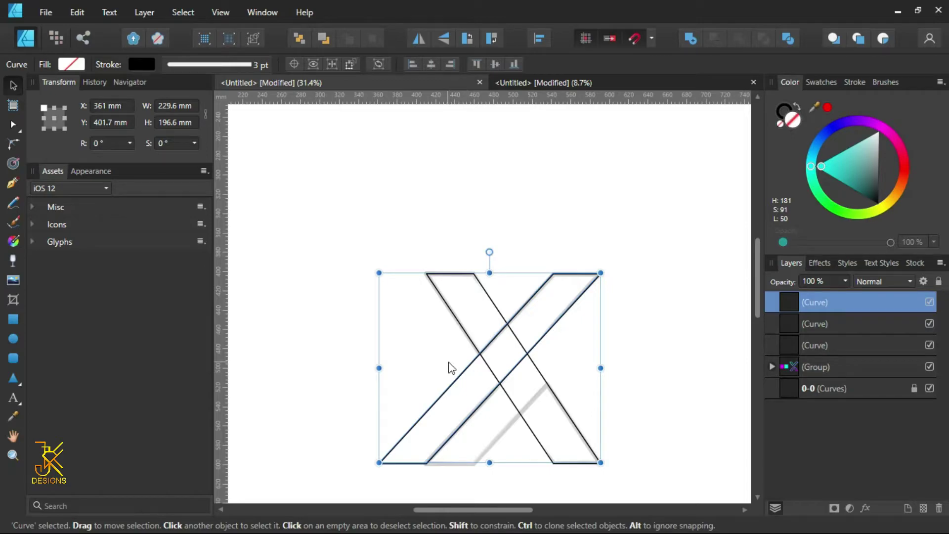
drag(474, 379, 534, 370)
- Examine how the bar outlines and their intersections line up with the gray sketch
scroll(525, 367, up, 8)
scroll(533, 371, down, 7)
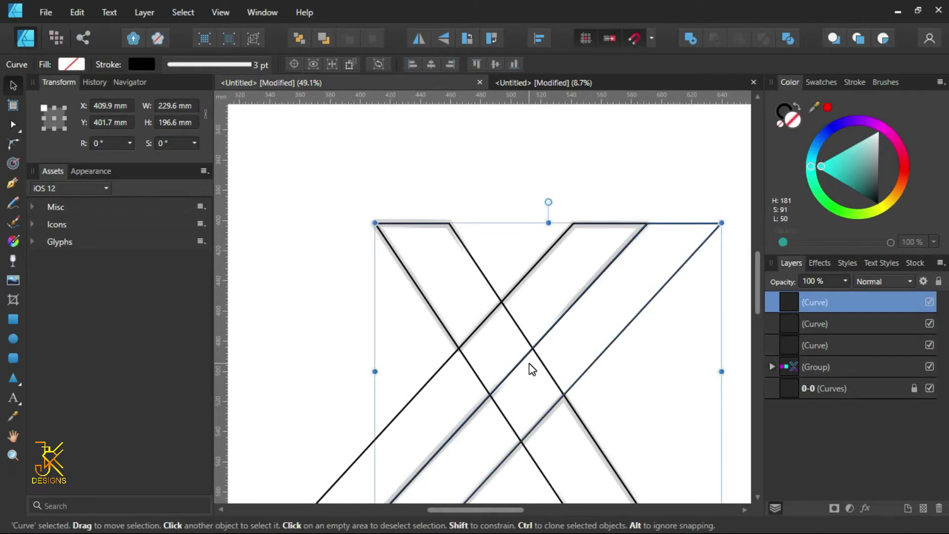
scroll(525, 372, up, 2)
scroll(489, 396, down, 3)
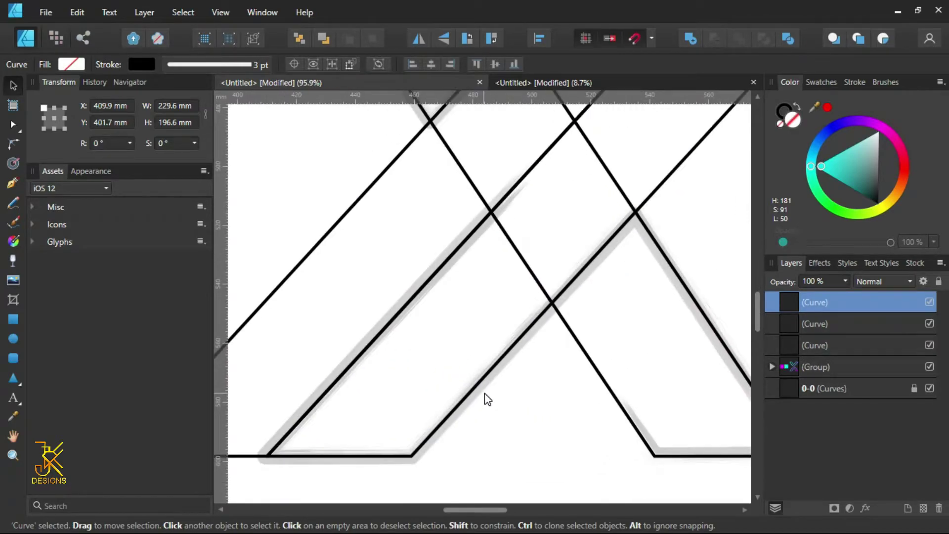
scroll(489, 400, down, 3)
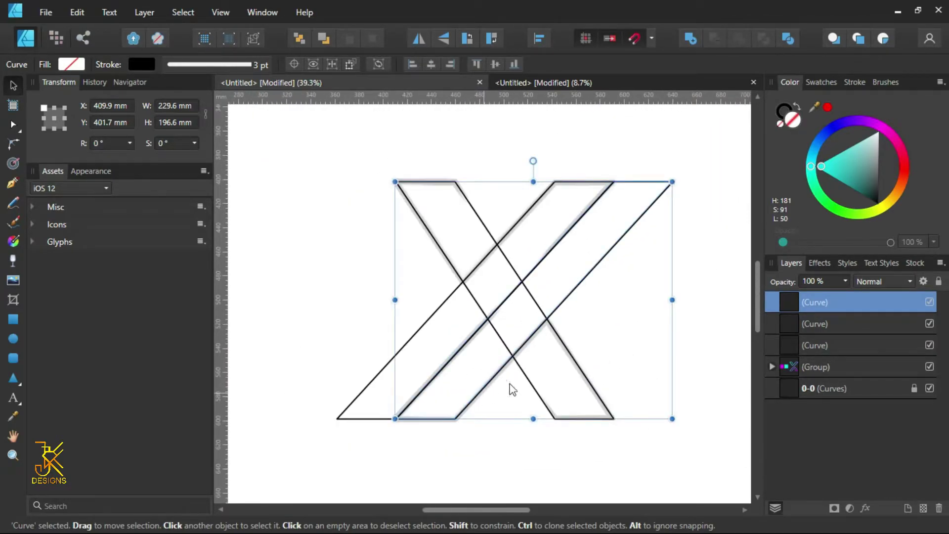
click(692, 333)
scroll(653, 339, down, 1)
scroll(646, 339, up, 1)
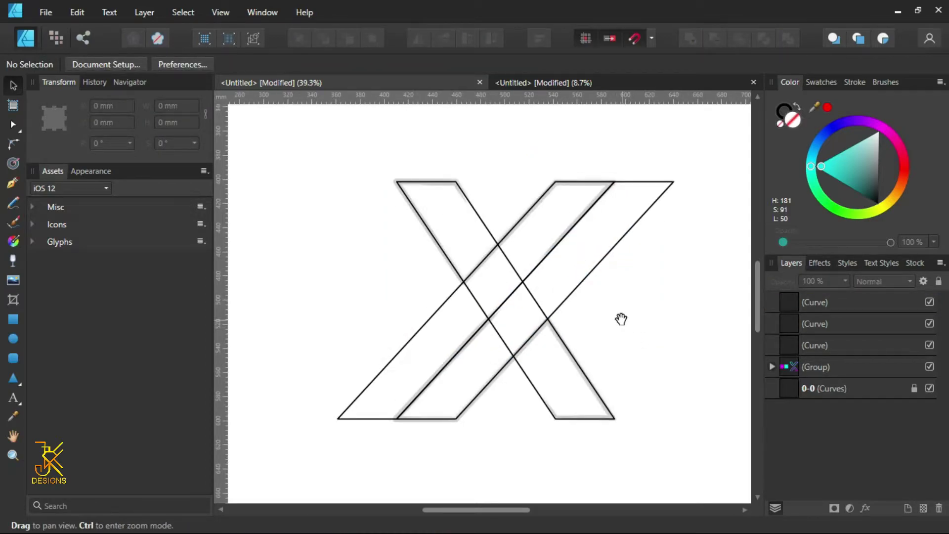
drag(621, 319, 624, 322)
scroll(613, 324, down, 1)
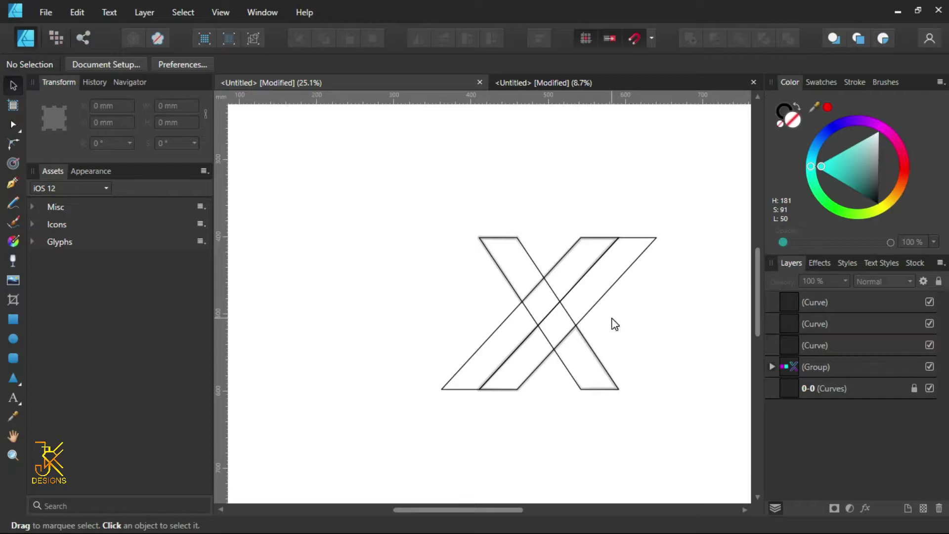
- Select all three bar curves and set their stroke width to 30 pt
scroll(613, 324, down, 2)
drag(636, 322, 614, 333)
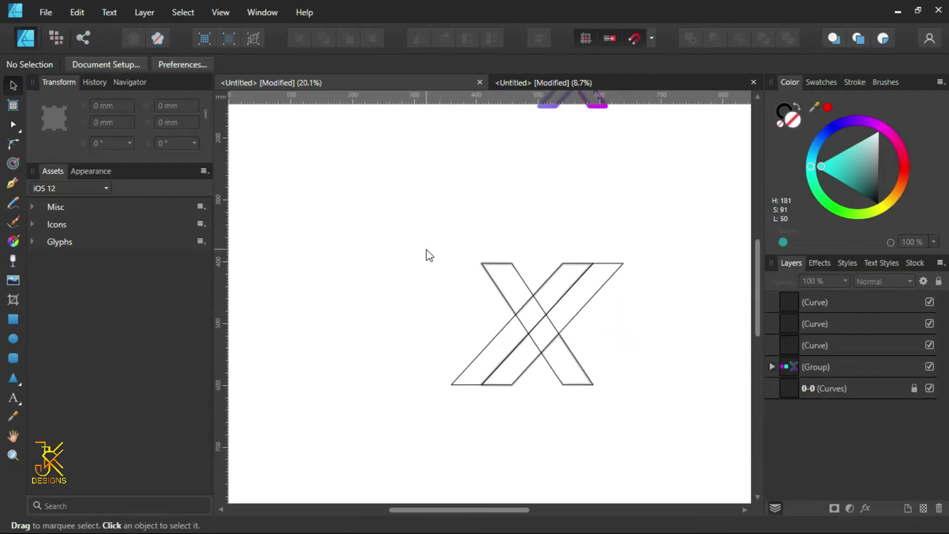
drag(393, 228, 682, 444)
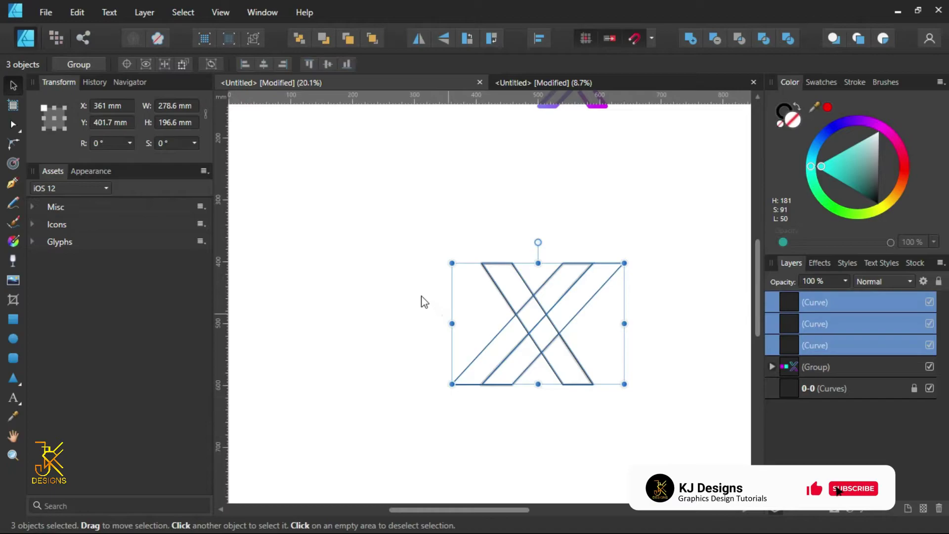
click(854, 82)
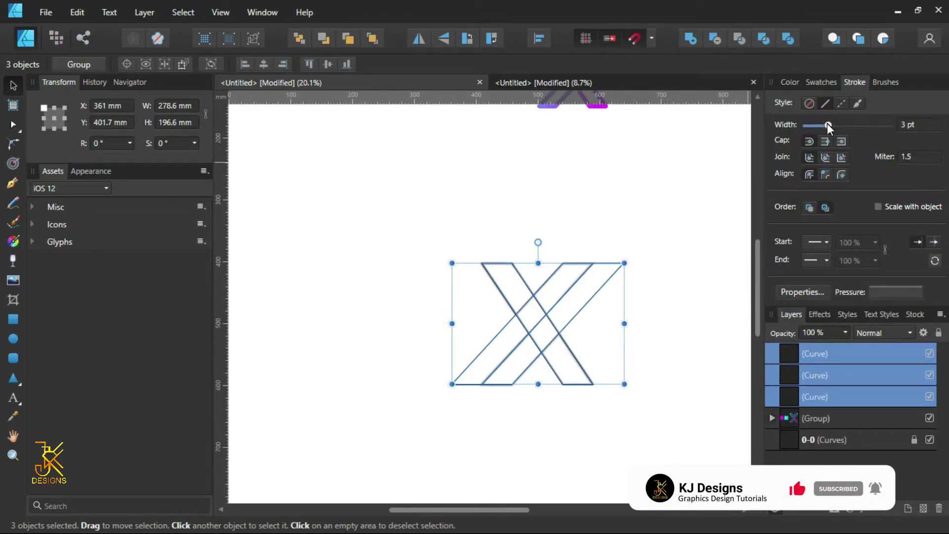
drag(834, 126, 846, 130)
click(916, 126)
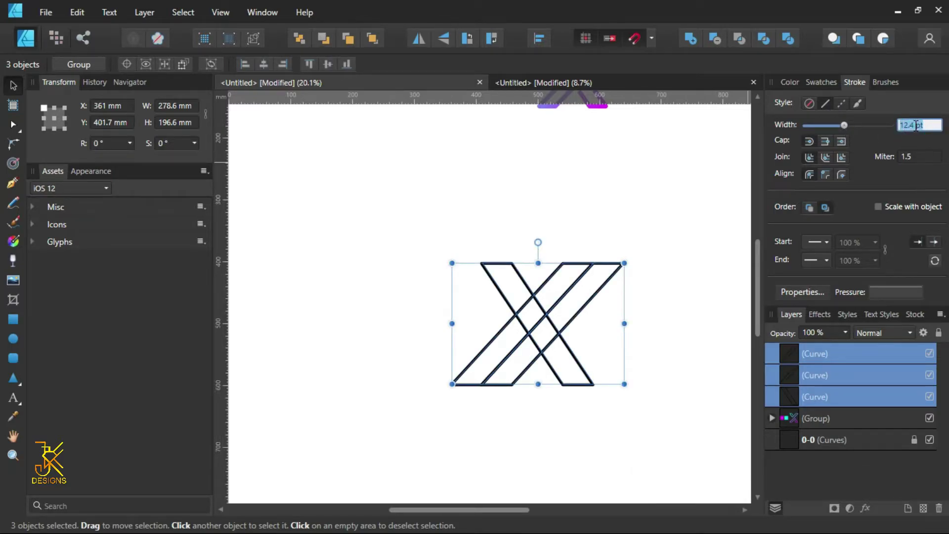
key(Return)
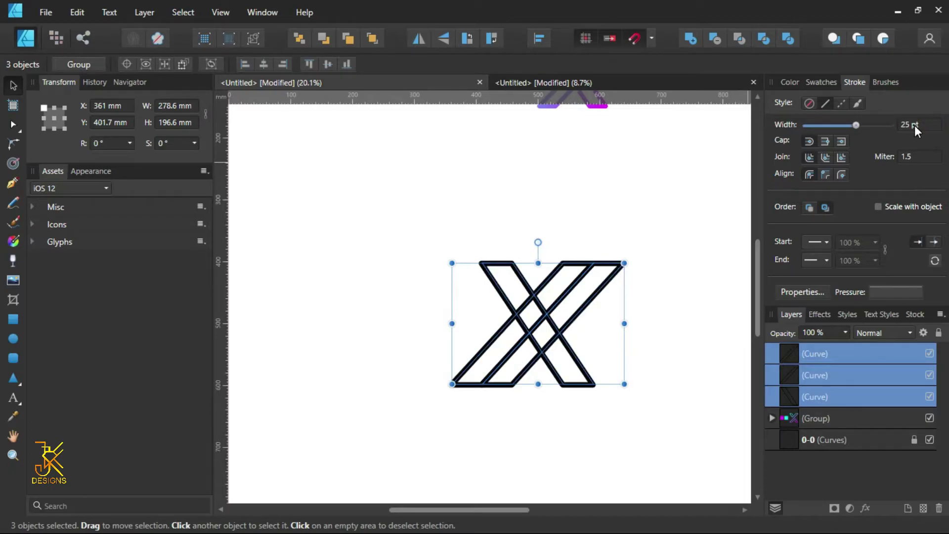
click(916, 125)
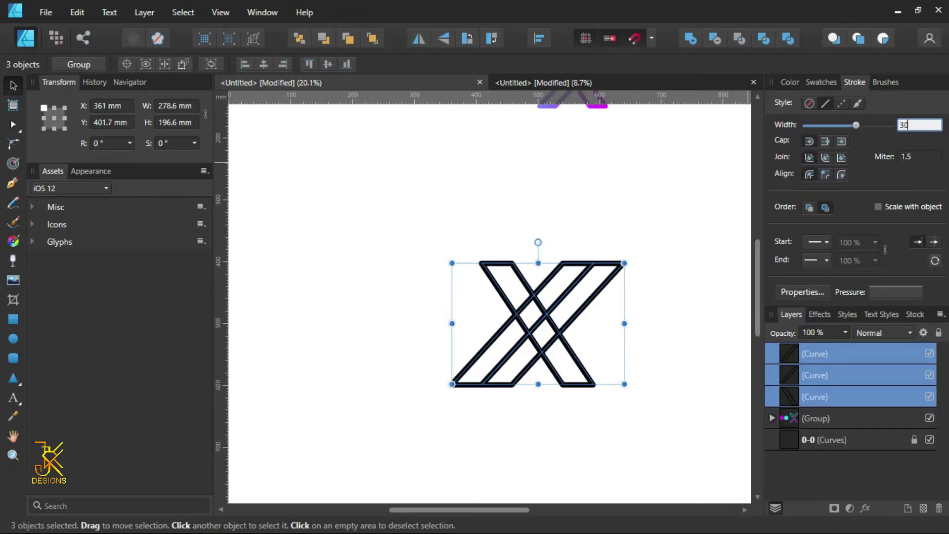
key(Return)
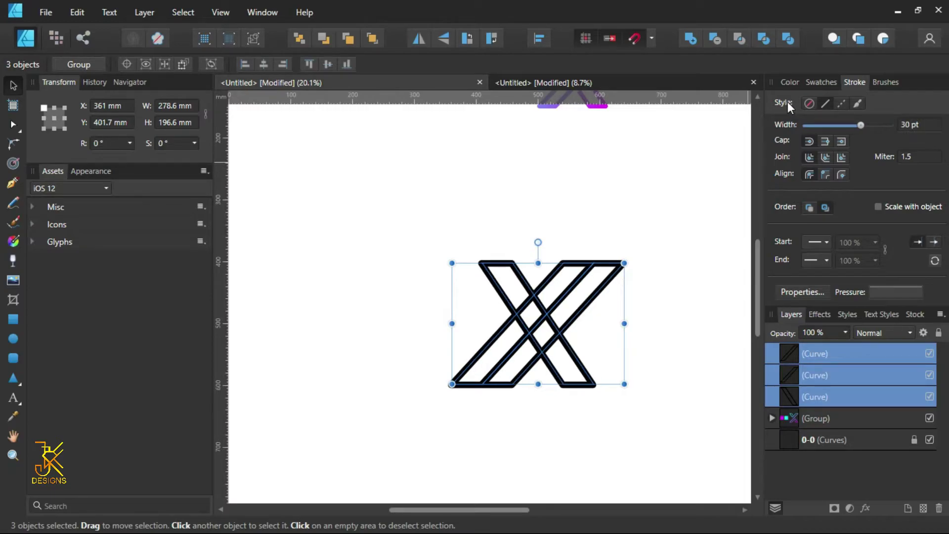
click(624, 212)
scroll(625, 213, down, 3)
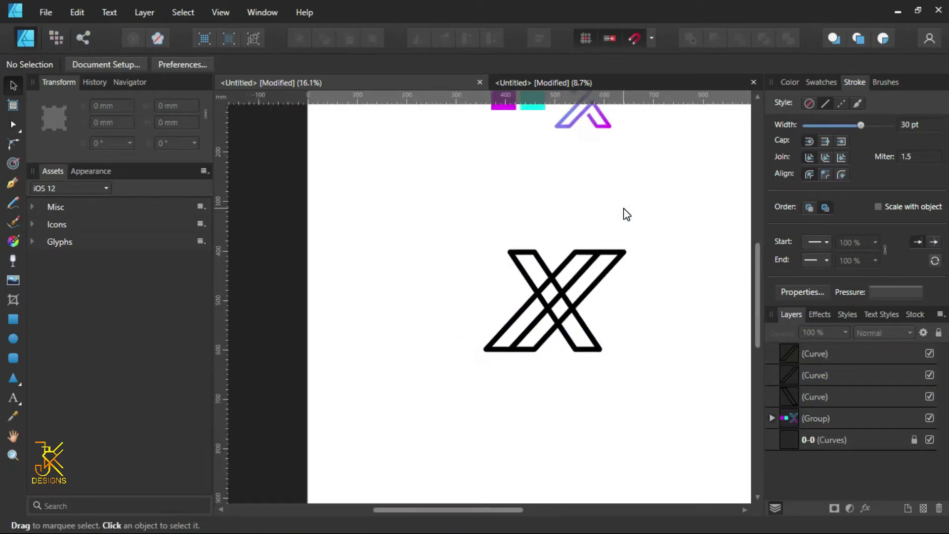
scroll(626, 213, up, 2)
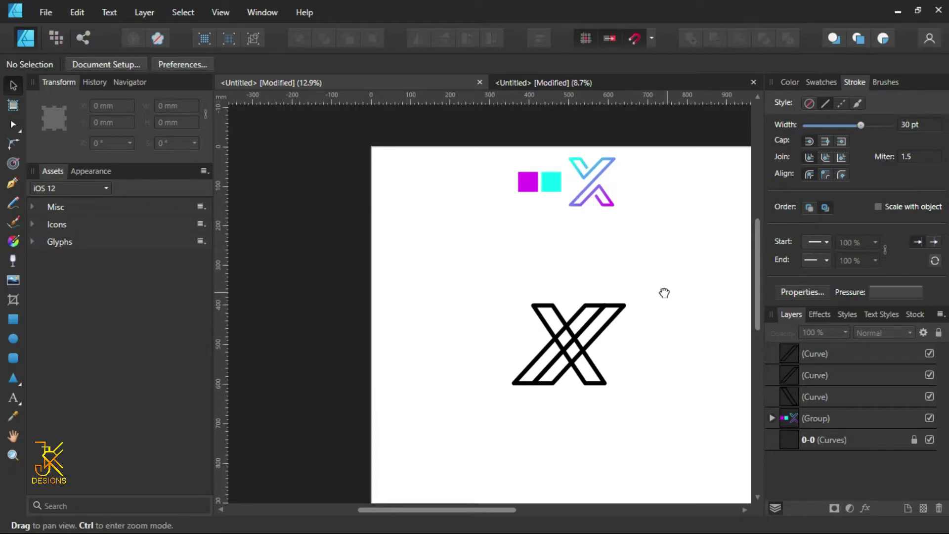
- Select the three black bar curves and merge them into a single curves object with the Xor Boolean operation
drag(666, 293, 602, 269)
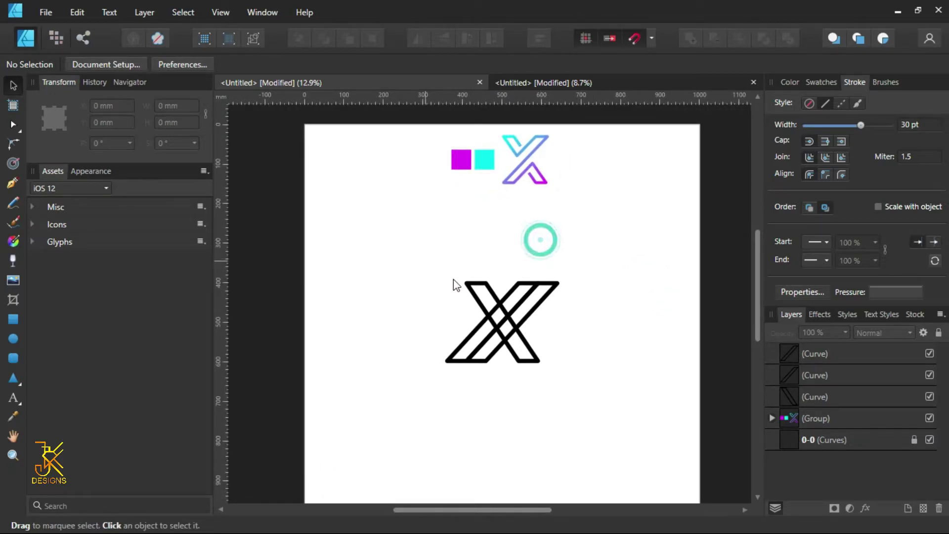
drag(414, 249, 622, 404)
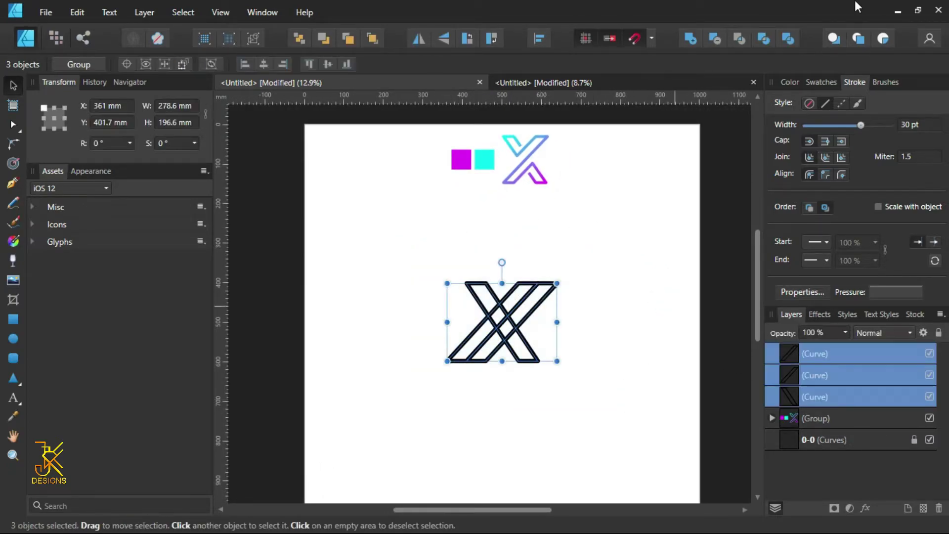
click(789, 83)
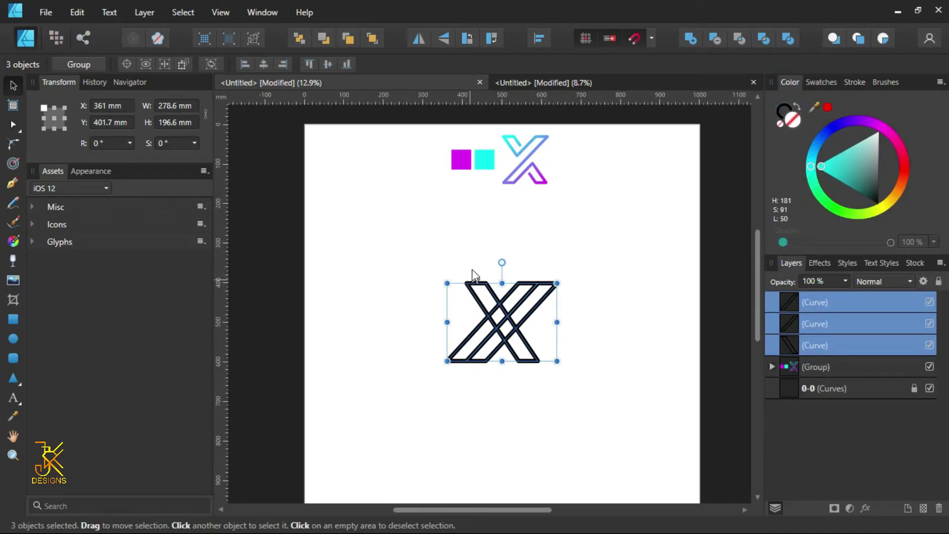
ctrl+scroll(543, 287, up, 1)
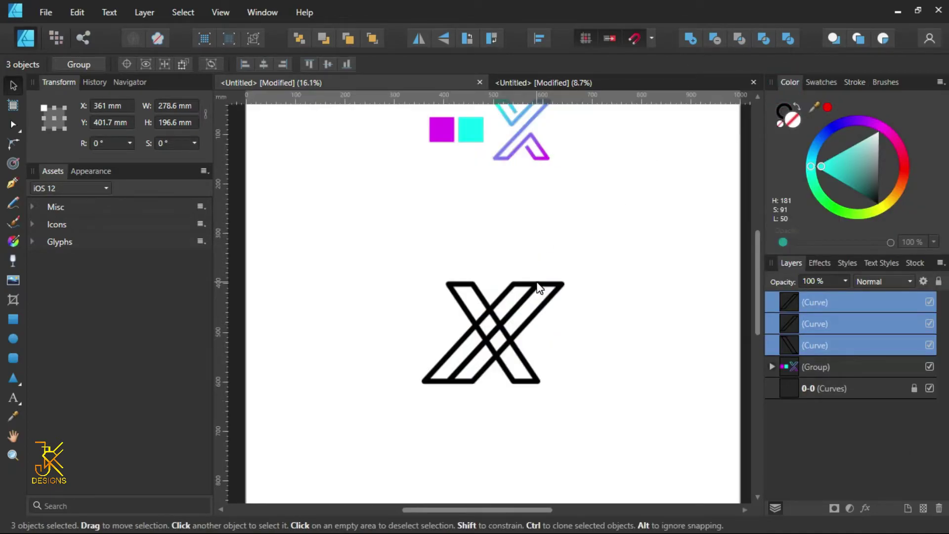
click(764, 40)
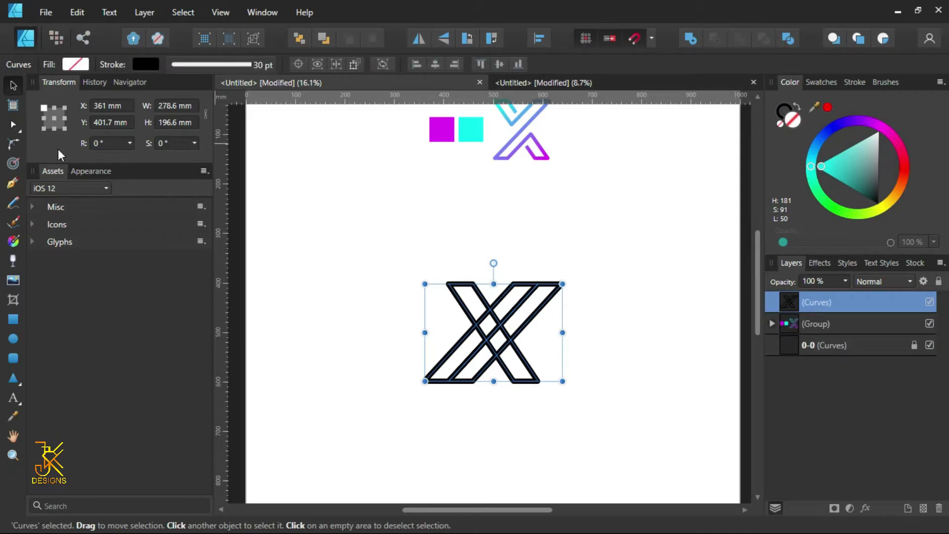
- Delete the merged shape's outermost lower-left diagonal segment and the short bottom edge attached to it
click(12, 125)
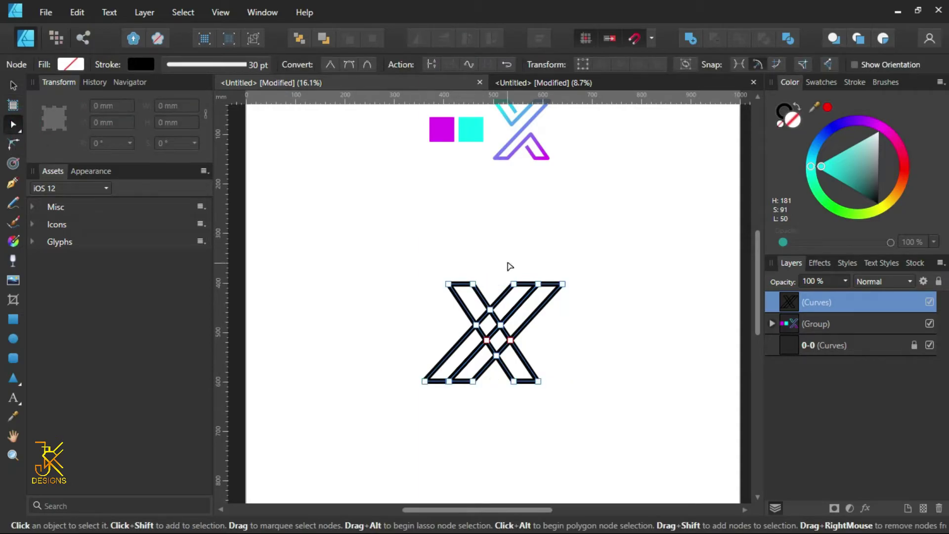
scroll(505, 239, up, 3)
scroll(504, 241, down, 4)
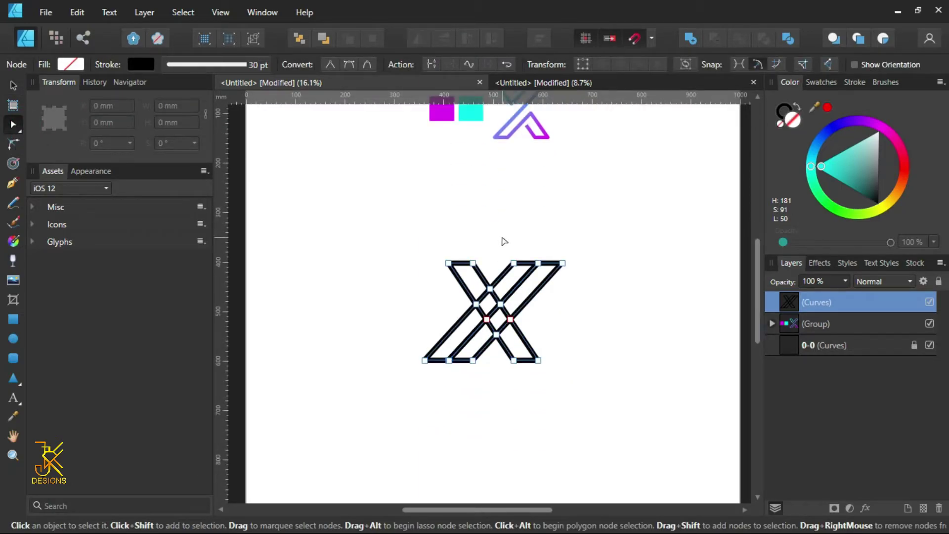
scroll(539, 232, up, 3)
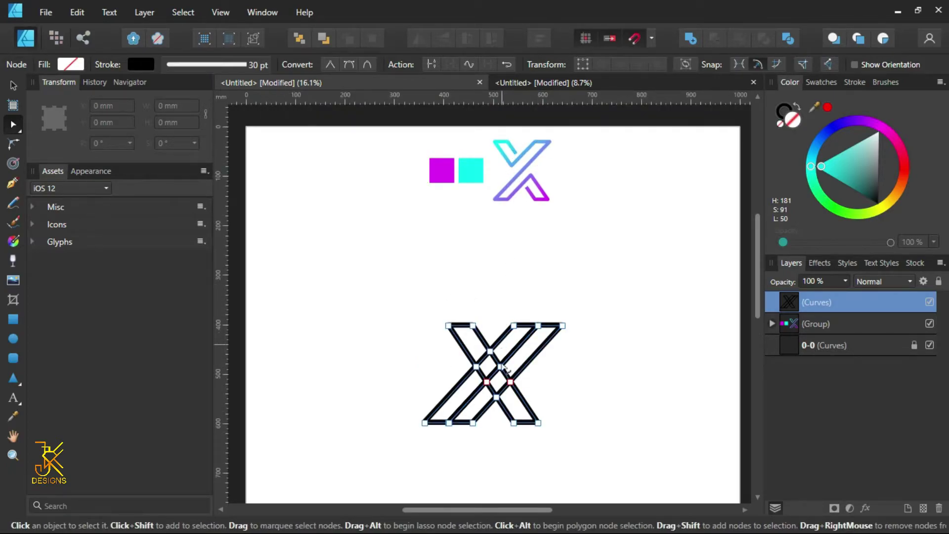
scroll(455, 399, up, 2)
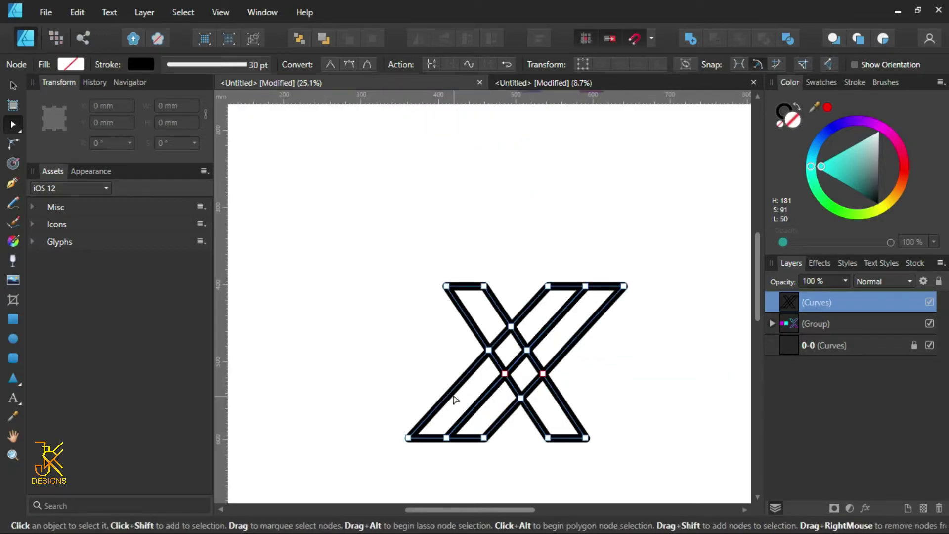
ctrl+click(454, 390)
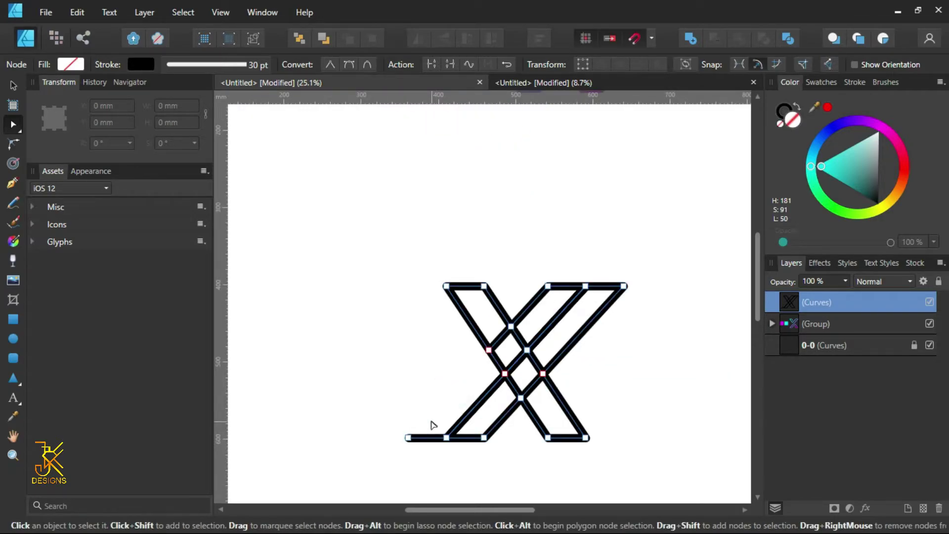
ctrl+click(433, 439)
scroll(477, 364, down, 2)
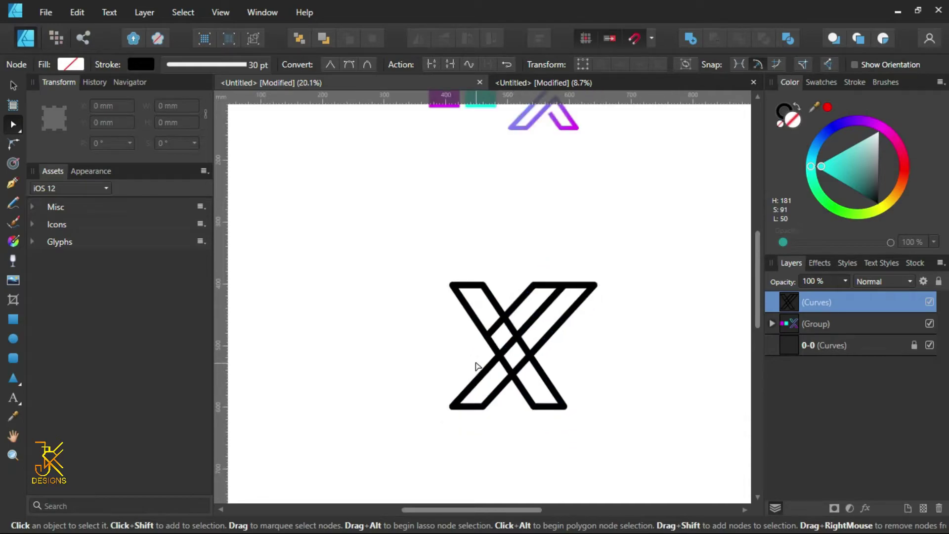
- Delete the two falling-bar segments that cross the gap between the upper V shape and the long rising diagonal
scroll(476, 366, up, 2)
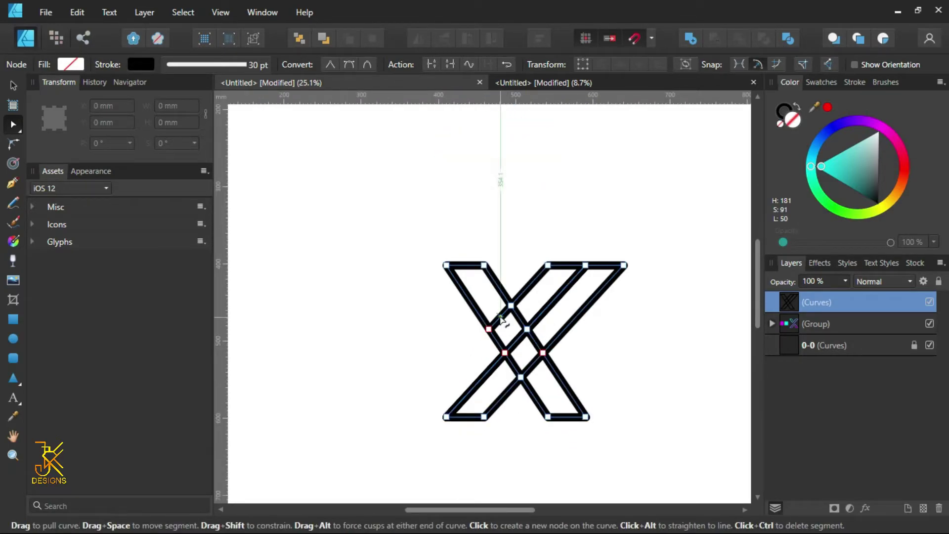
scroll(501, 318, down, 3)
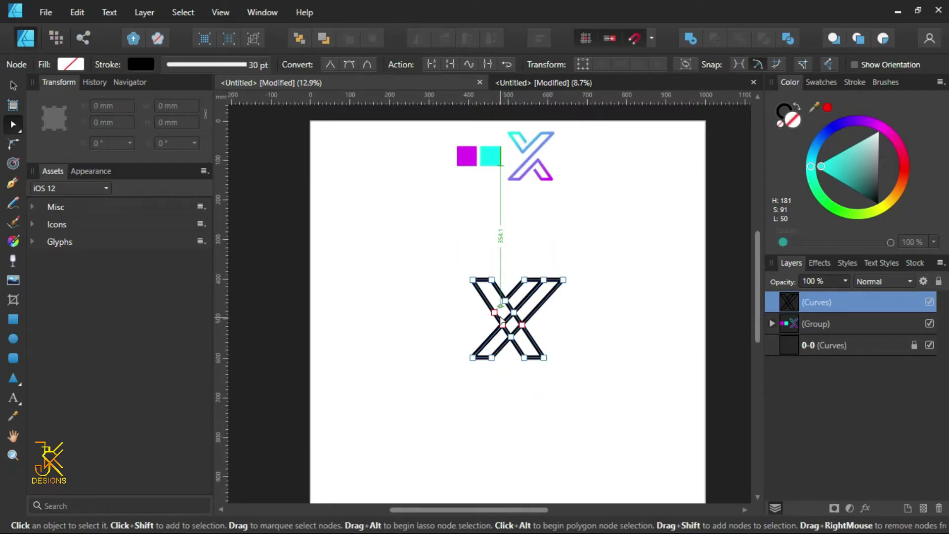
scroll(501, 318, up, 5)
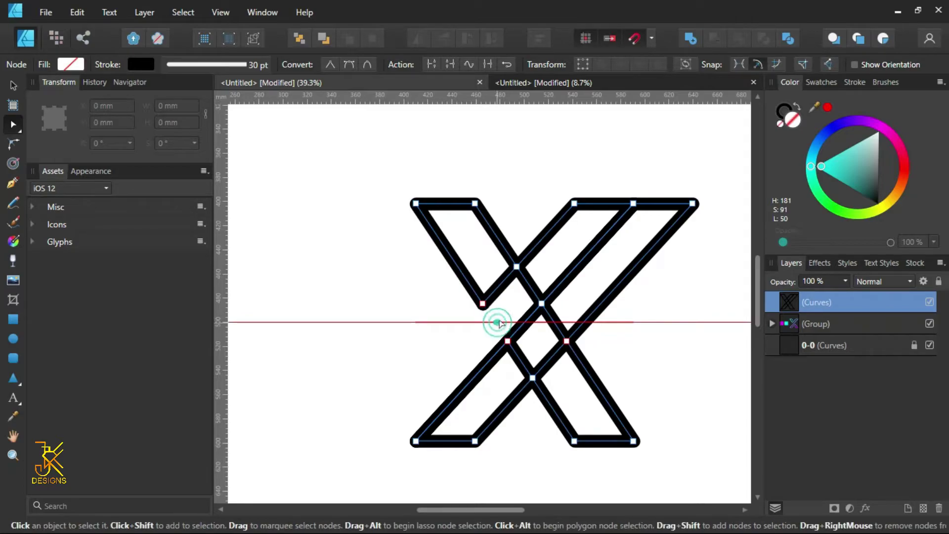
click(532, 290)
scroll(531, 292, down, 4)
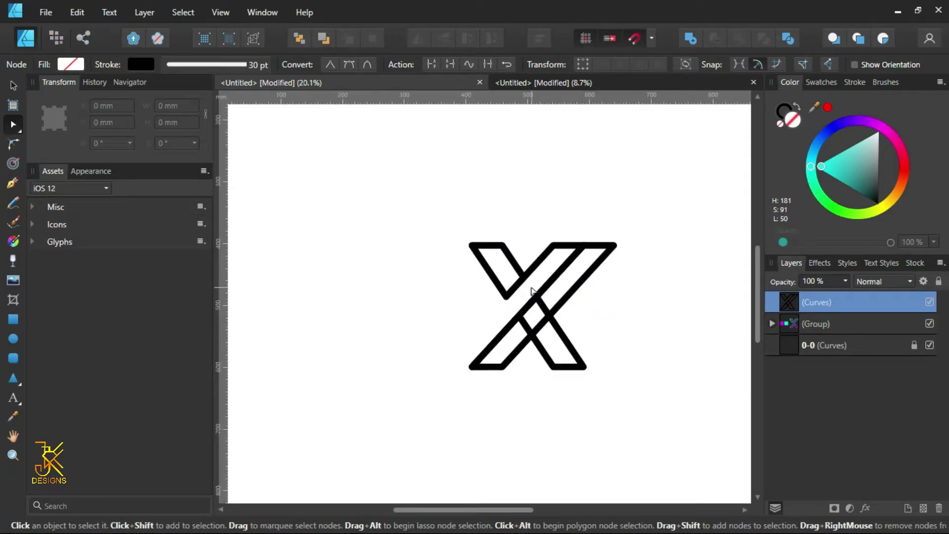
scroll(531, 292, up, 2)
click(530, 291)
scroll(530, 292, down, 2)
scroll(533, 299, up, 3)
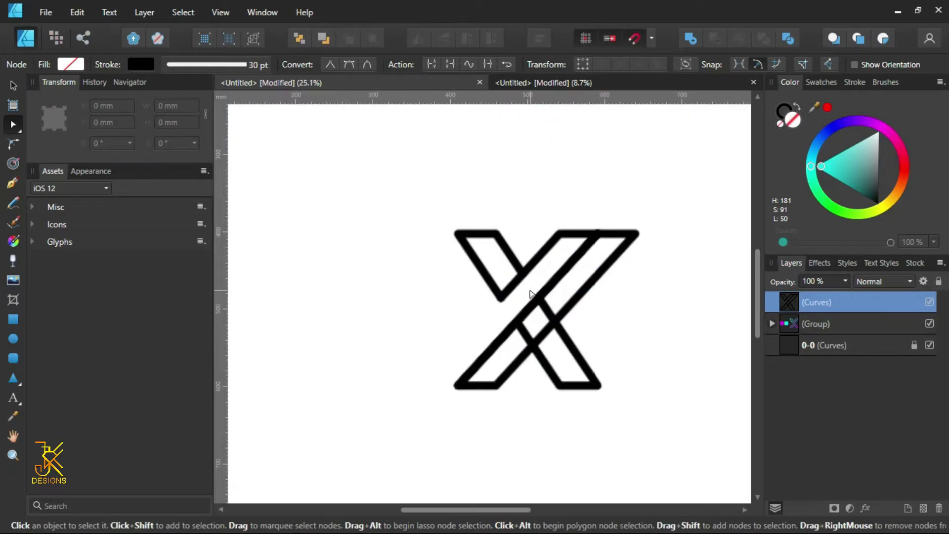
- Delete the outermost upper-right diagonal segment and the short top edge attached to it
alt+click(578, 290)
alt+click(616, 233)
scroll(569, 303, down, 3)
scroll(569, 304, up, 2)
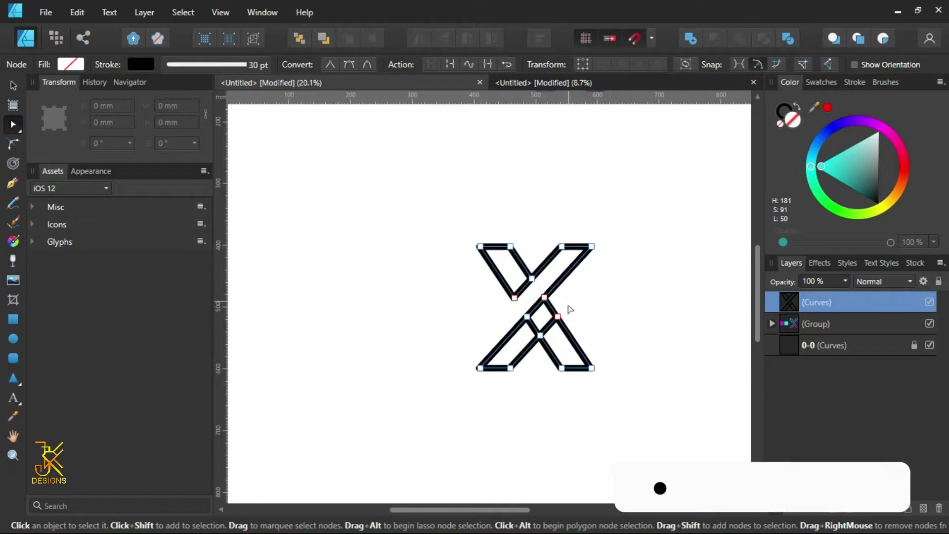
- Delete the two falling-bar segments that cross the rising bar just below the X's centre, then deselect the shape
alt+click(547, 310)
alt+click(533, 327)
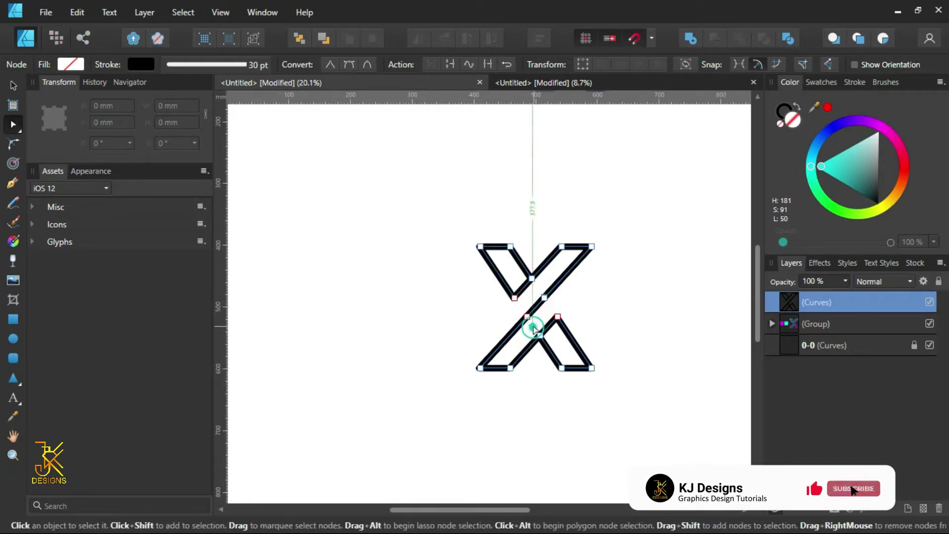
click(604, 322)
scroll(606, 321, down, 1)
scroll(606, 321, down, 1)
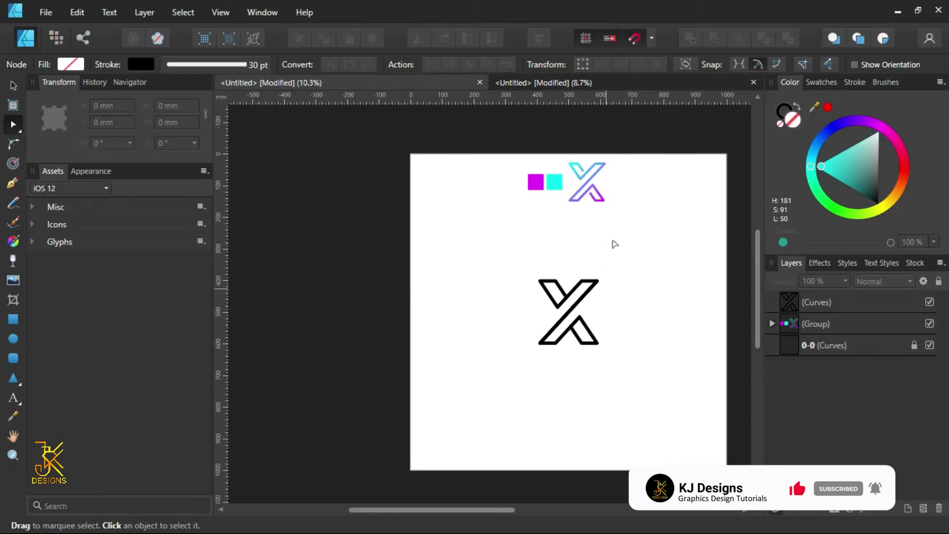
- Add a node near the lower end of the upper-left arm's inner edge and delete the short piece joining the diagonal
click(564, 328)
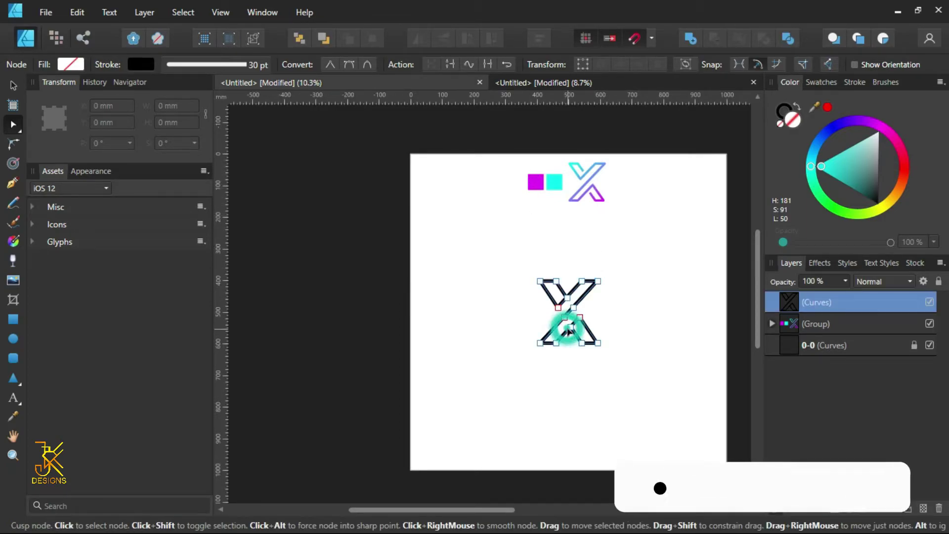
scroll(566, 328, up, 6)
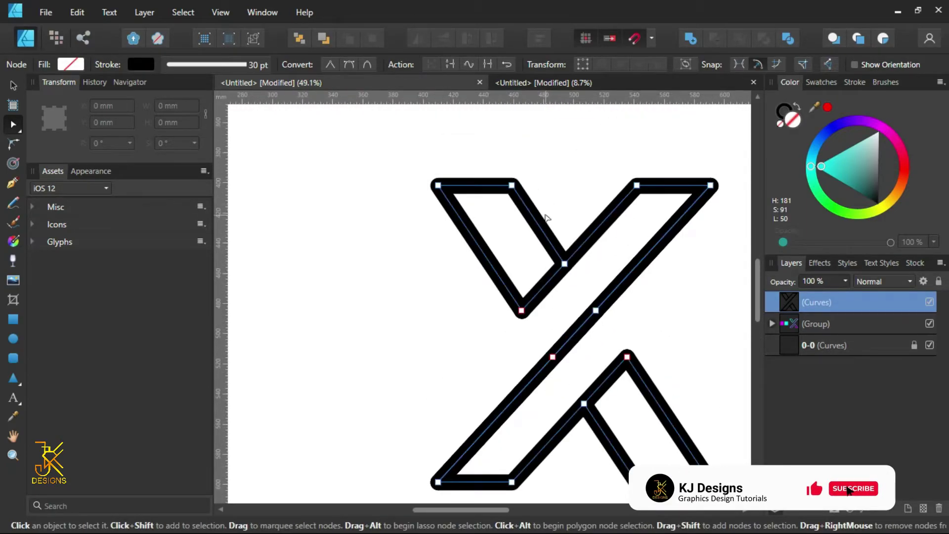
scroll(547, 233, up, 3)
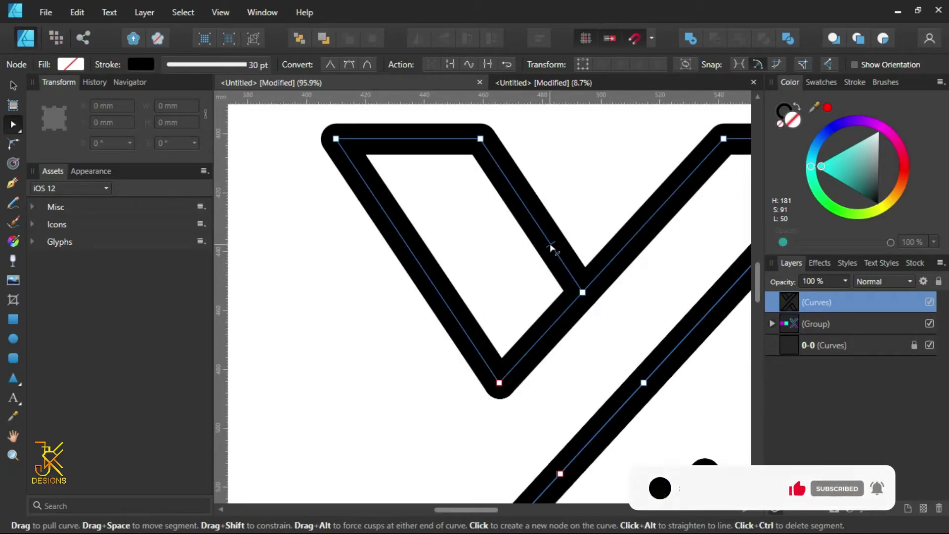
click(551, 245)
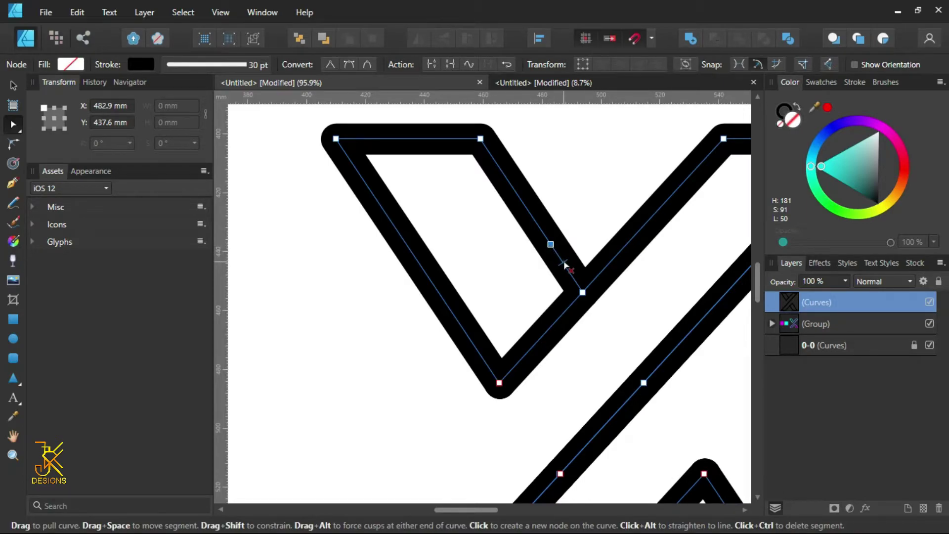
ctrl+click(564, 266)
scroll(564, 266, down, 3)
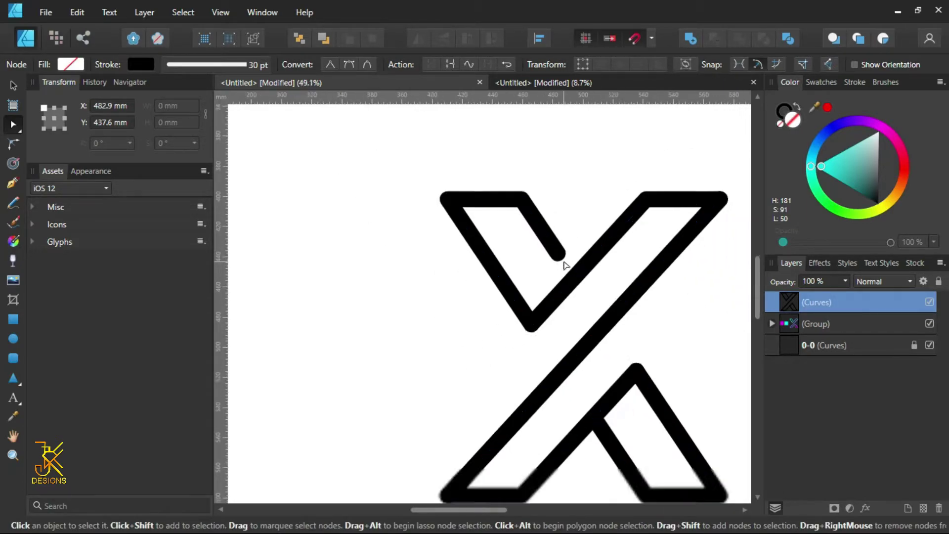
- Add a node near the upper end of the lower-right arm's inner edge and delete the short piece joining the diagonal
scroll(572, 317, up, 3)
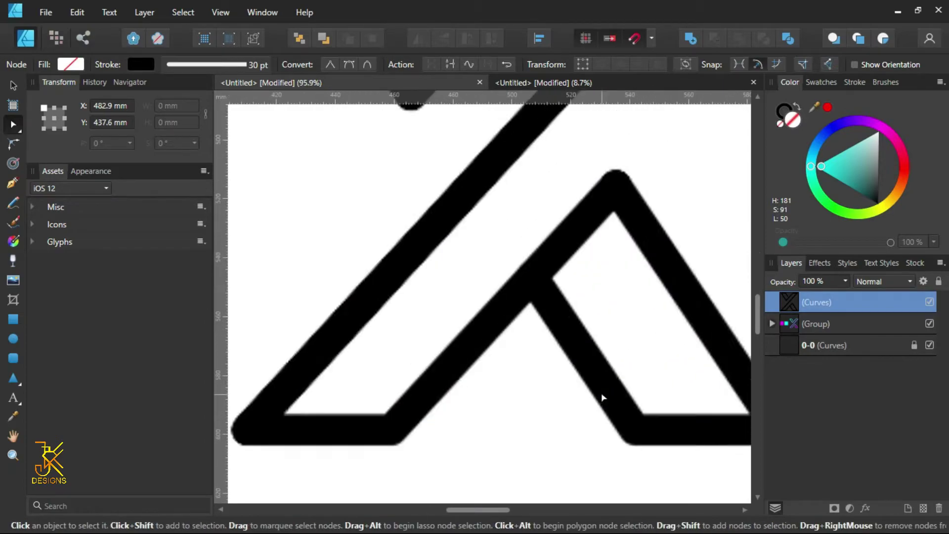
click(573, 339)
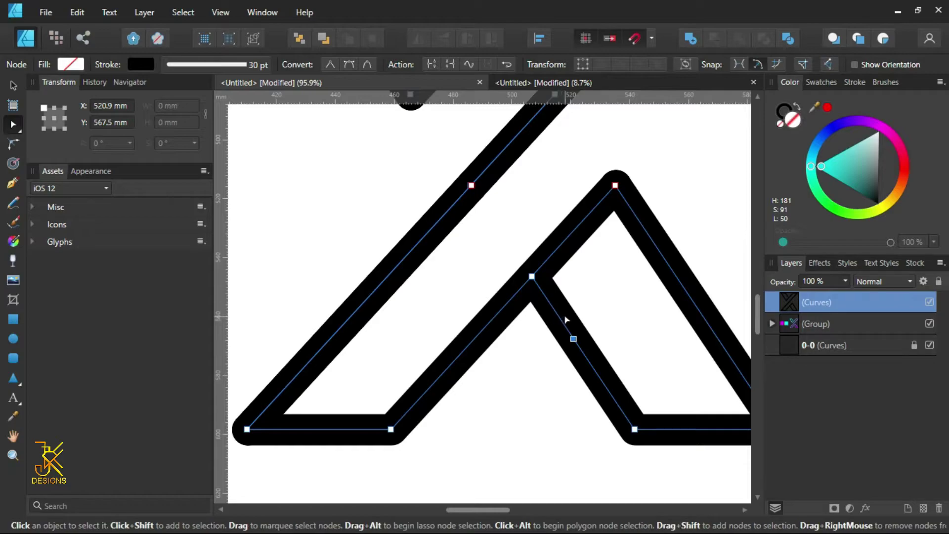
ctrl+click(559, 319)
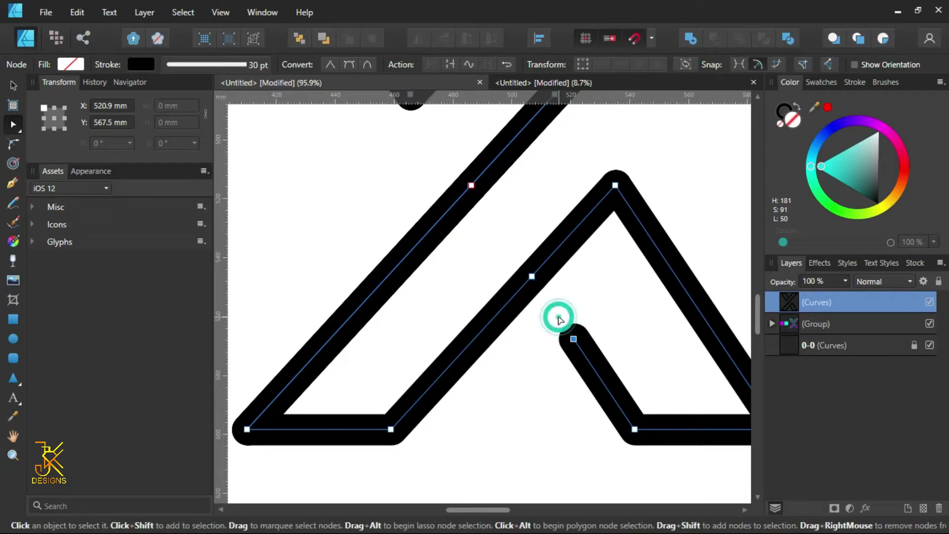
scroll(558, 320, down, 5)
scroll(559, 320, down, 2)
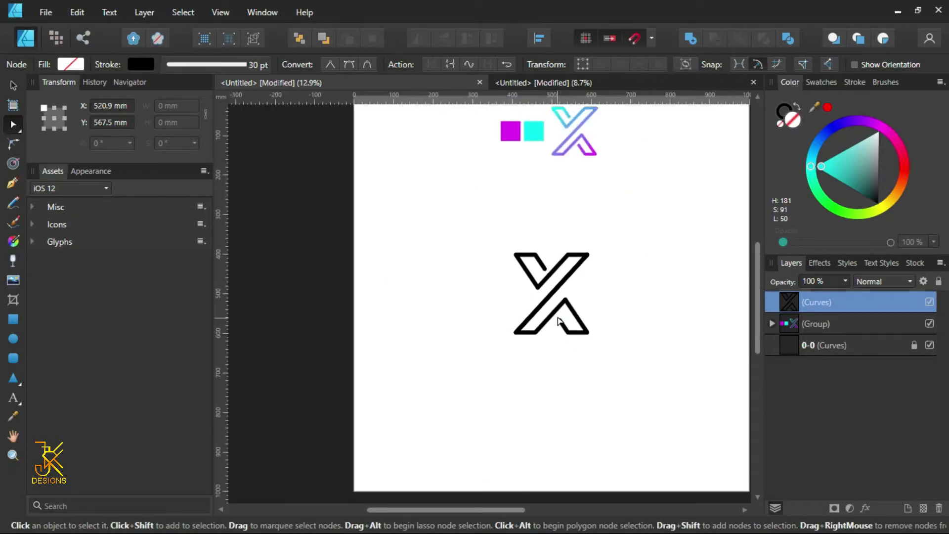
click(613, 297)
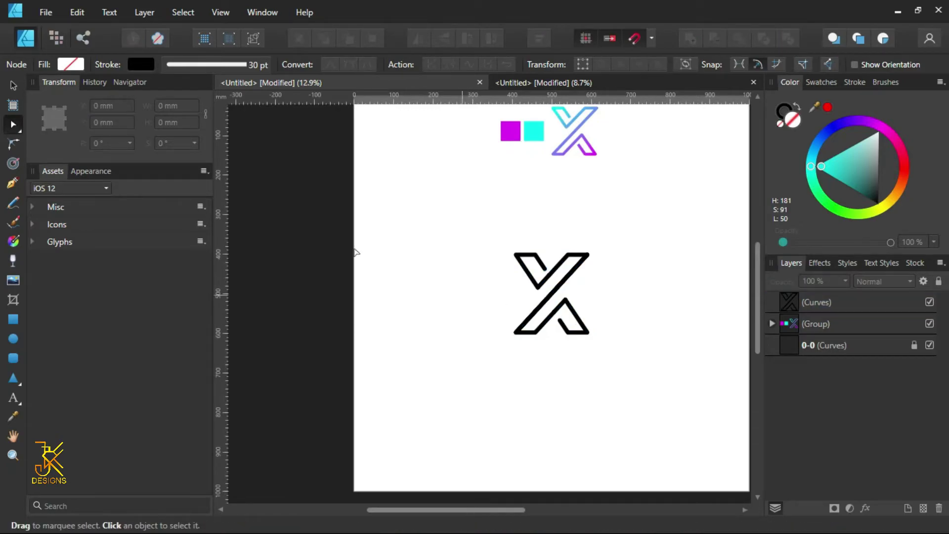
- Scale the finished X outline up proportionally around its centre to about 283 by 313 mm
click(14, 85)
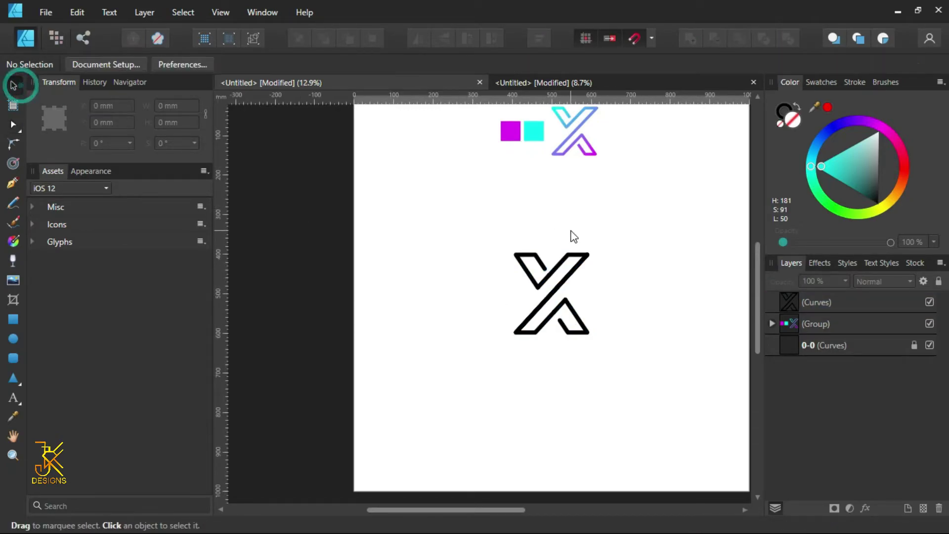
click(569, 267)
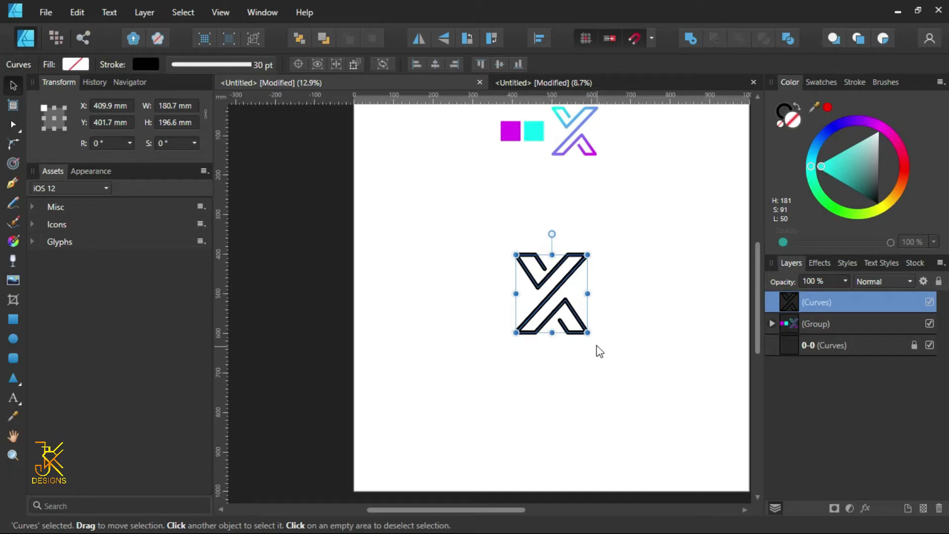
drag(589, 336, 610, 360)
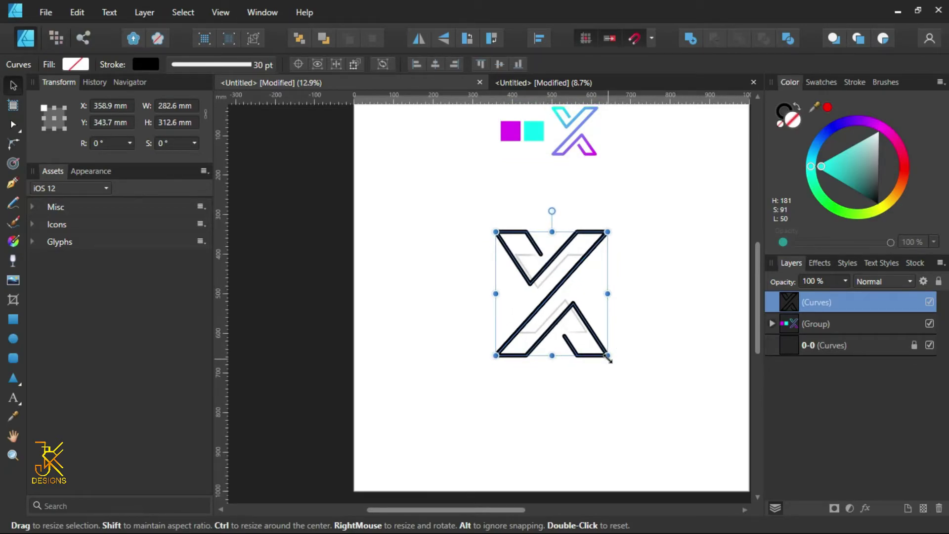
click(701, 318)
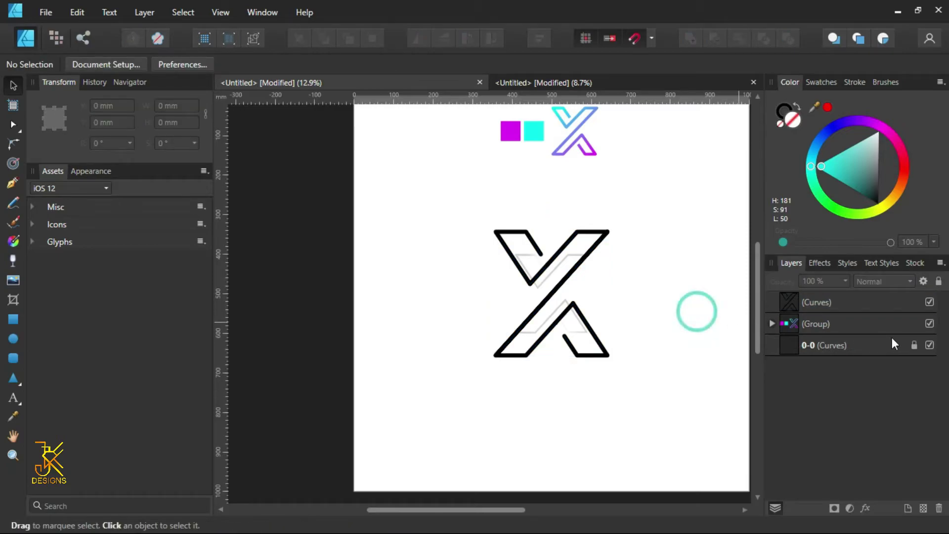
- Unlock the faint tracing sketch layer beneath the X, hide it, and deselect everything
scroll(656, 315, up, 1)
scroll(656, 315, up, 1)
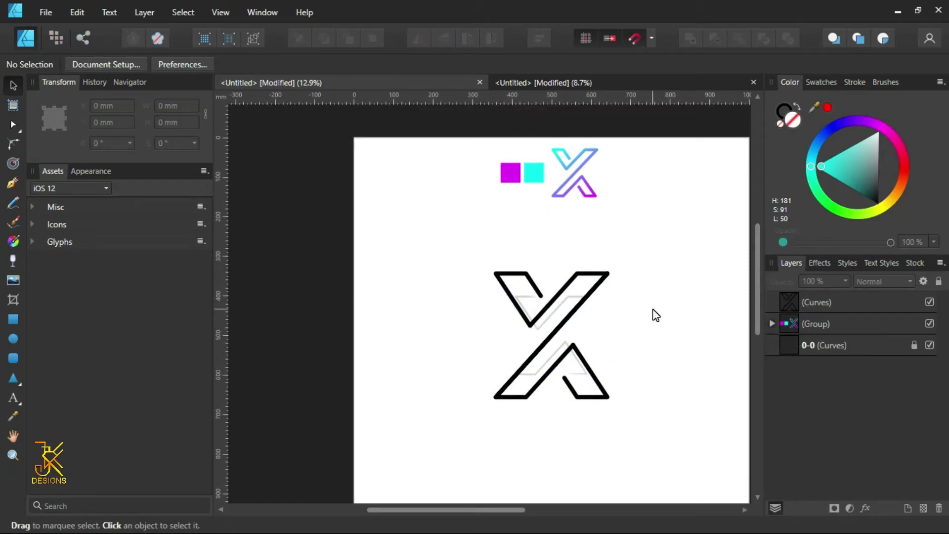
scroll(656, 315, down, 1)
scroll(656, 316, up, 1)
click(796, 345)
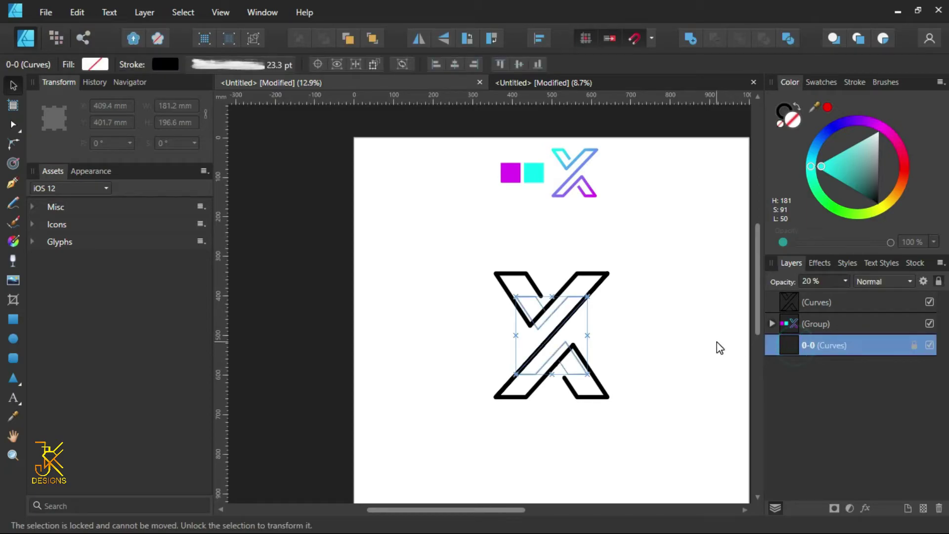
click(912, 345)
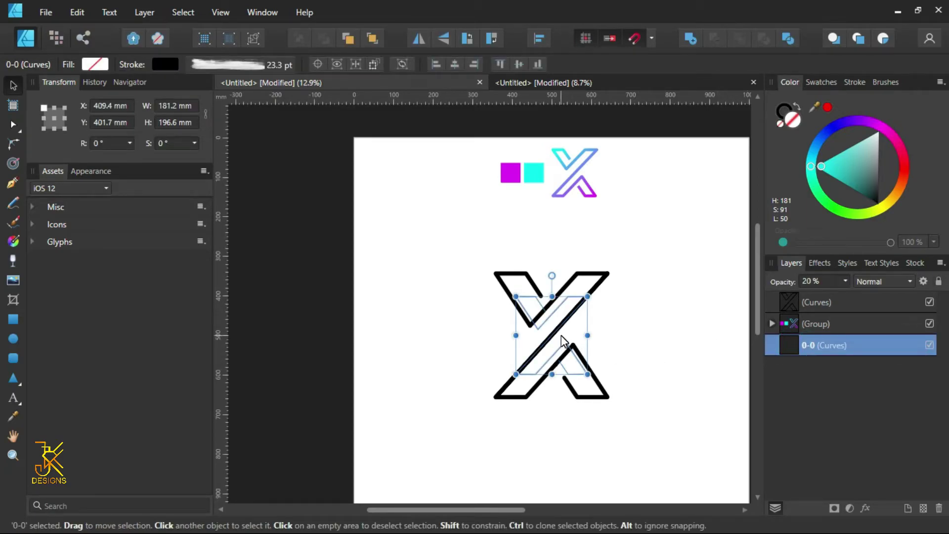
click(930, 345)
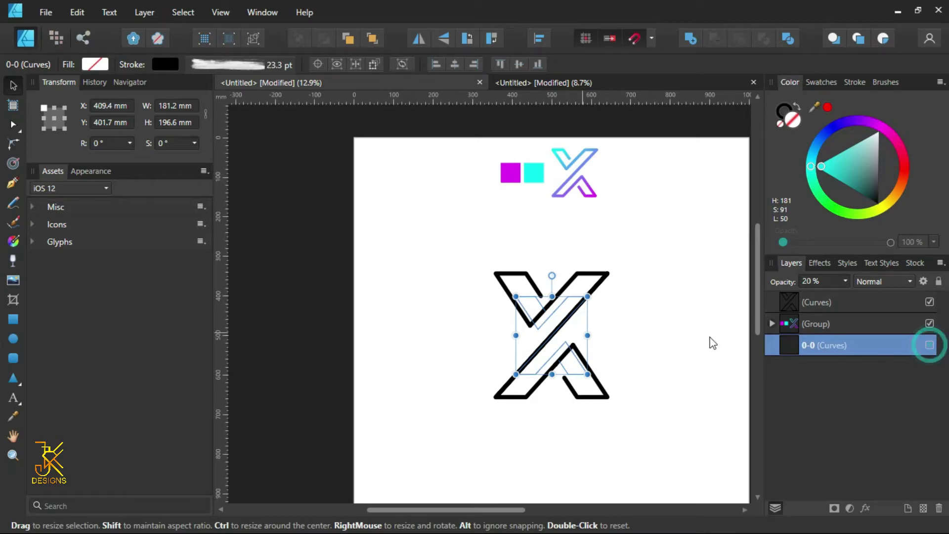
click(714, 320)
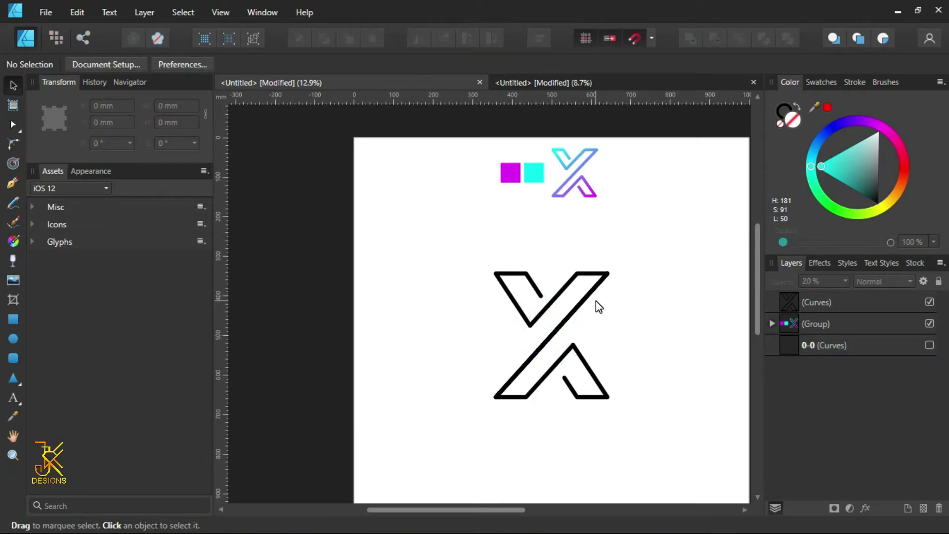
- Set the stroke width of the X outline to 40 pt and deselect it
drag(625, 307, 589, 301)
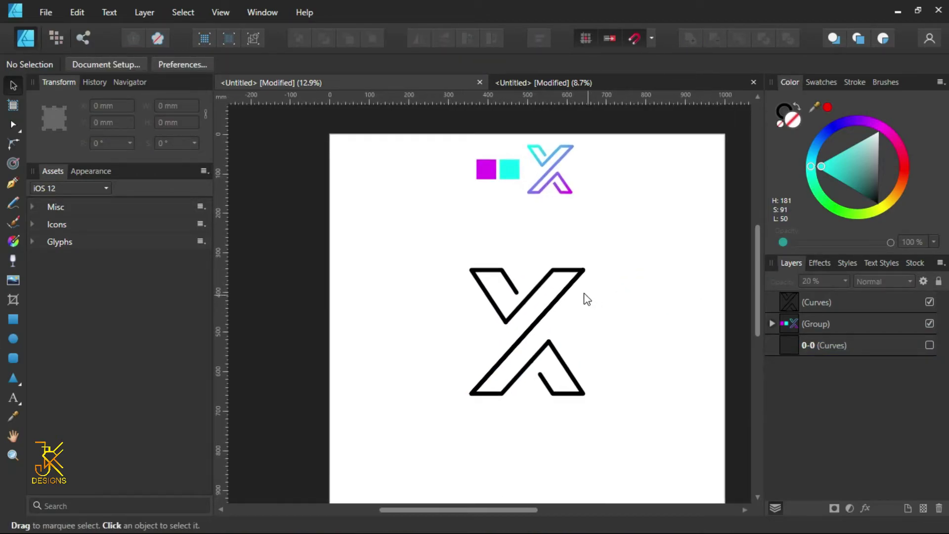
click(572, 286)
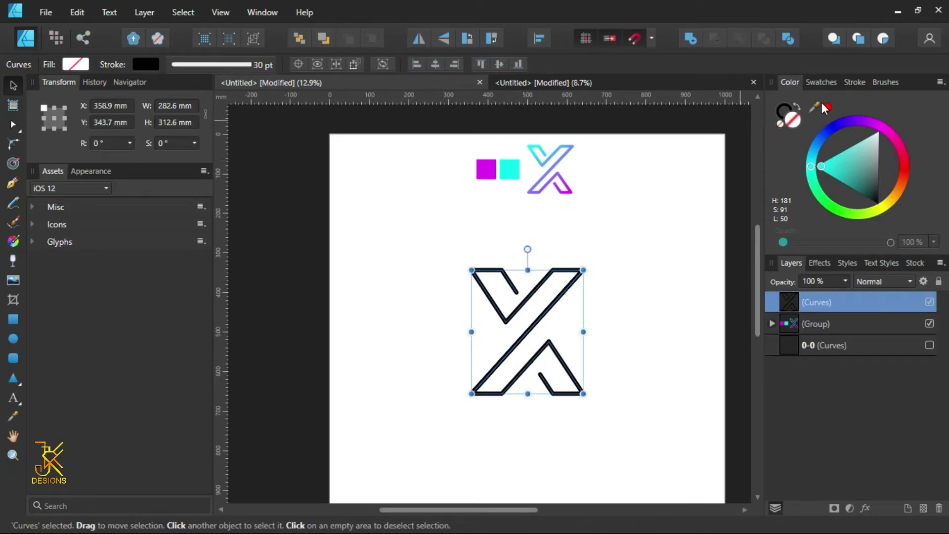
click(859, 82)
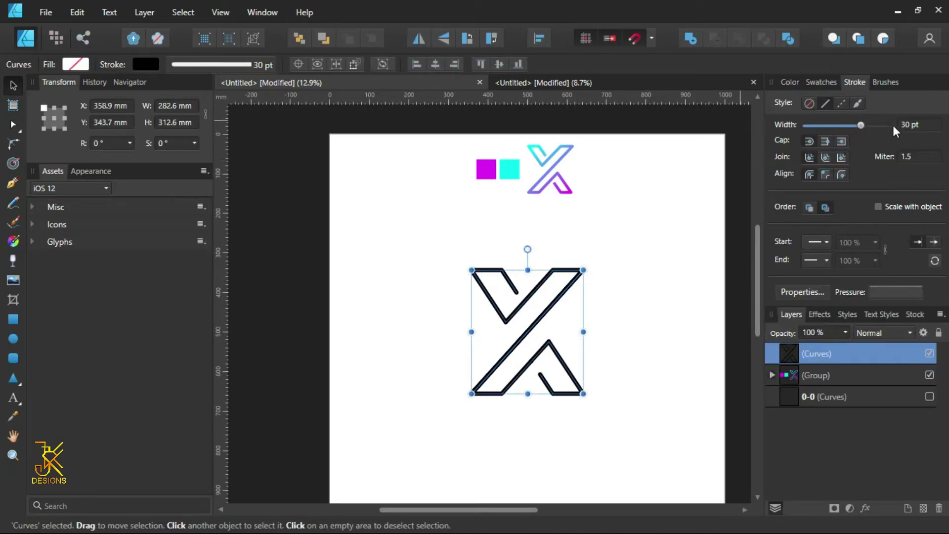
click(914, 125)
text(40)
key(Return)
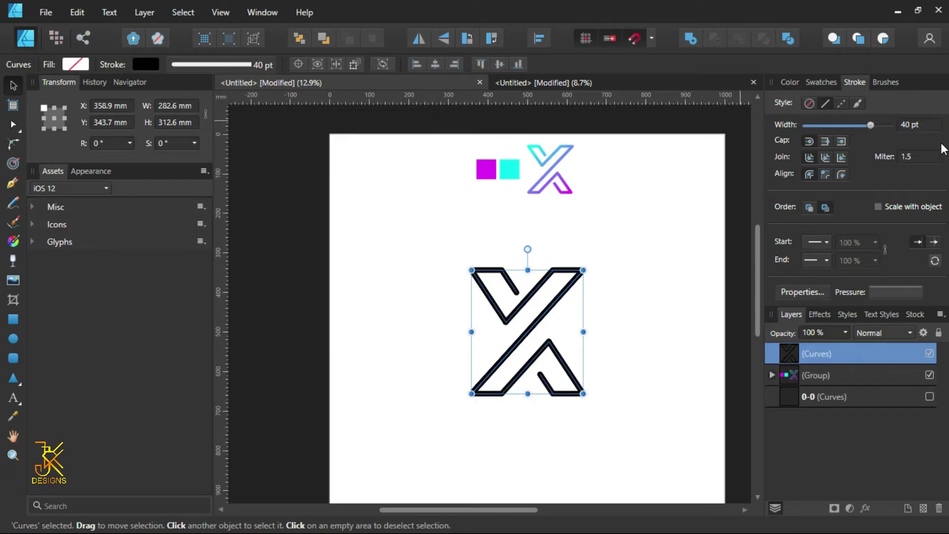
click(727, 239)
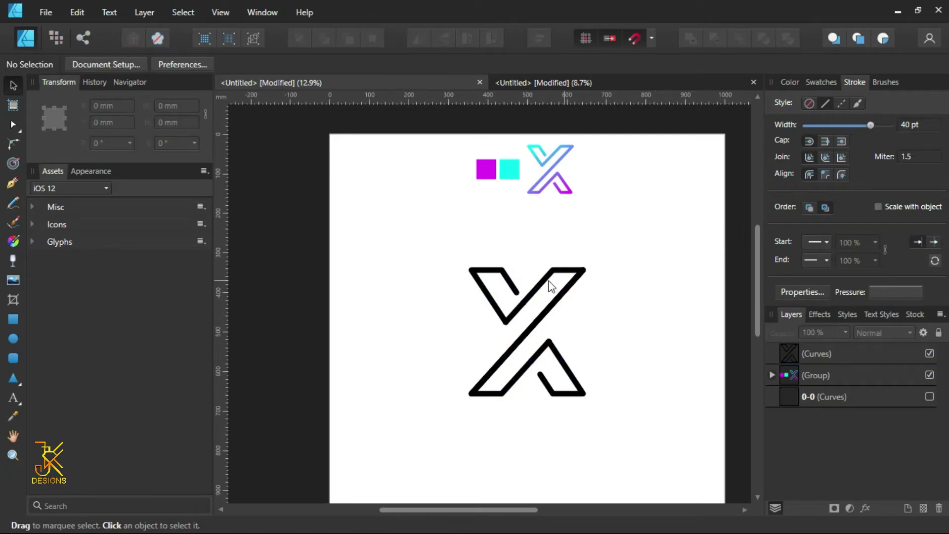
- Expand the stroke of the X outline into a solid black-filled shape, then deselect it
click(795, 80)
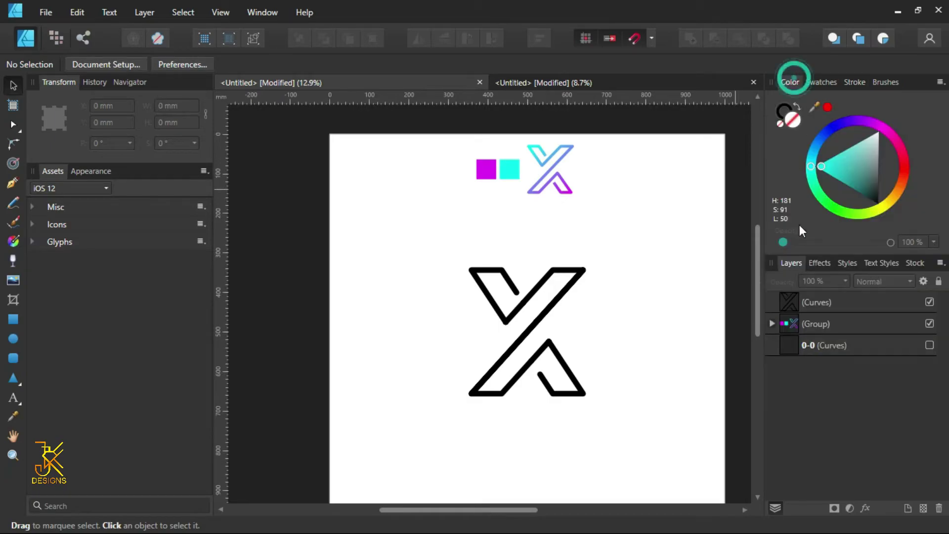
click(569, 292)
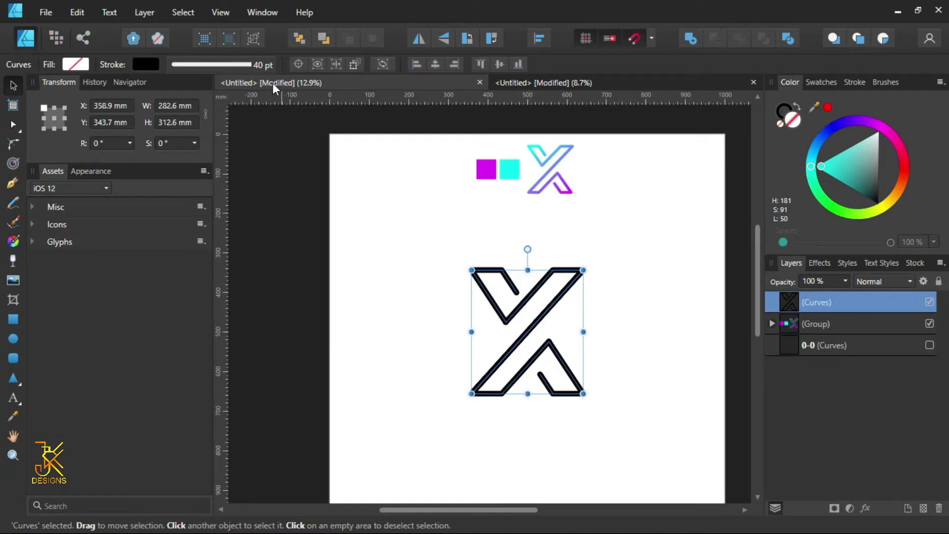
click(144, 14)
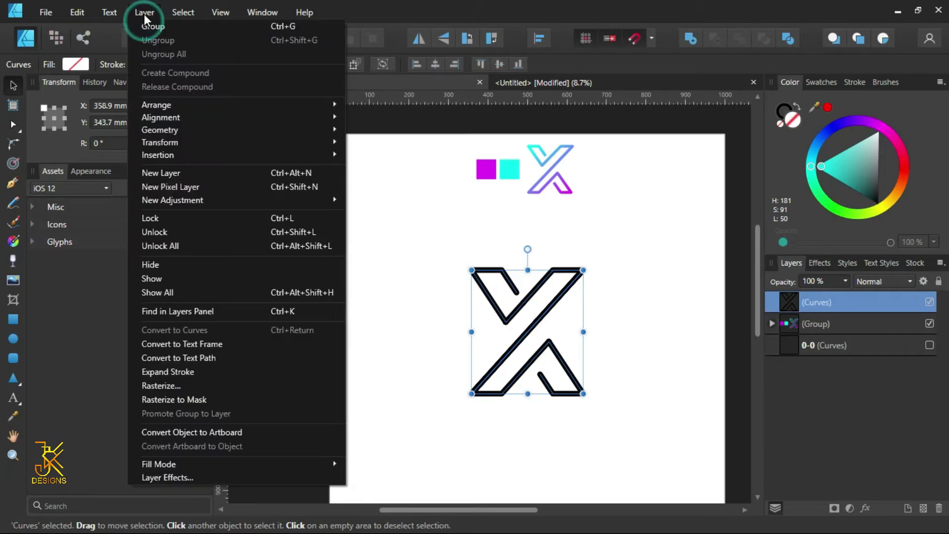
click(179, 373)
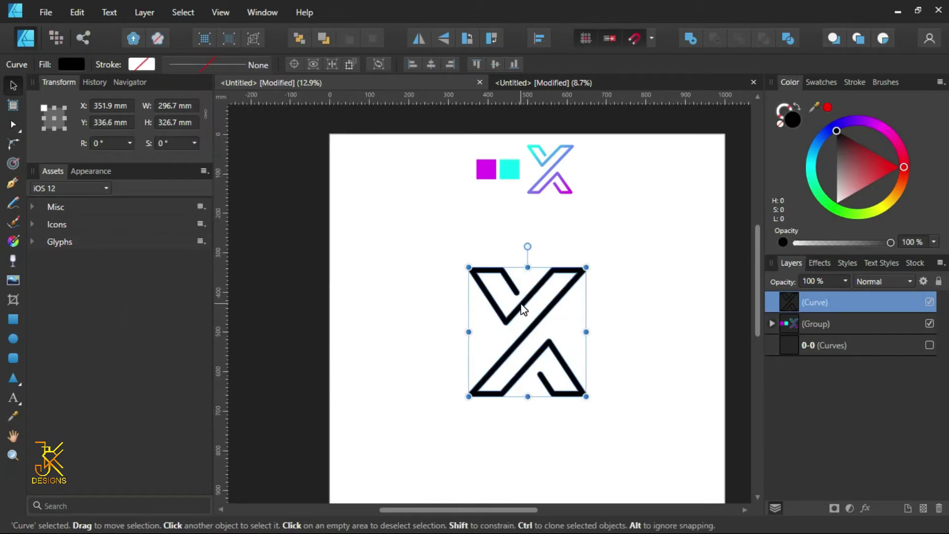
drag(844, 169, 837, 131)
scroll(619, 277, up, 1)
scroll(671, 271, down, 3)
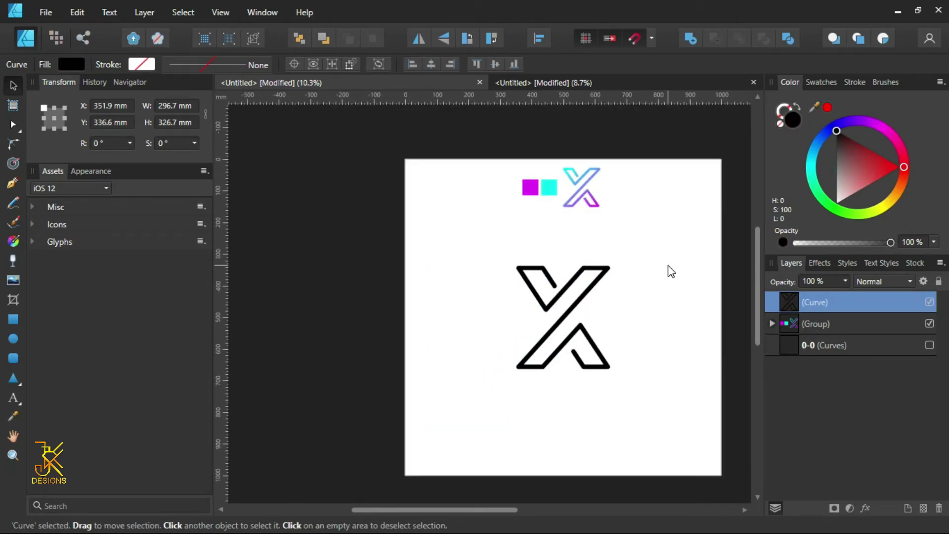
click(729, 282)
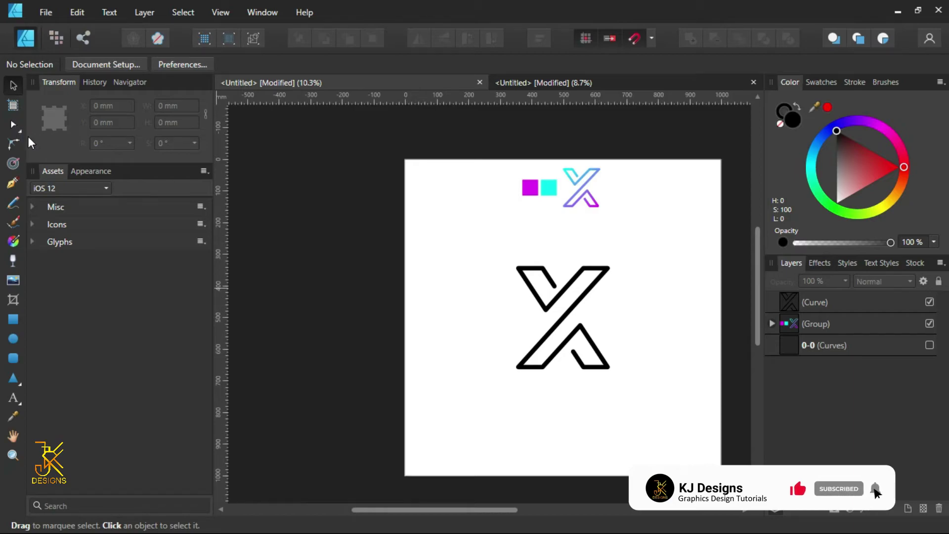
- Apply a linear gradient fill across the X from its upper-left to lower-right corner, with the start colour sampled from the cyan swatch
click(13, 241)
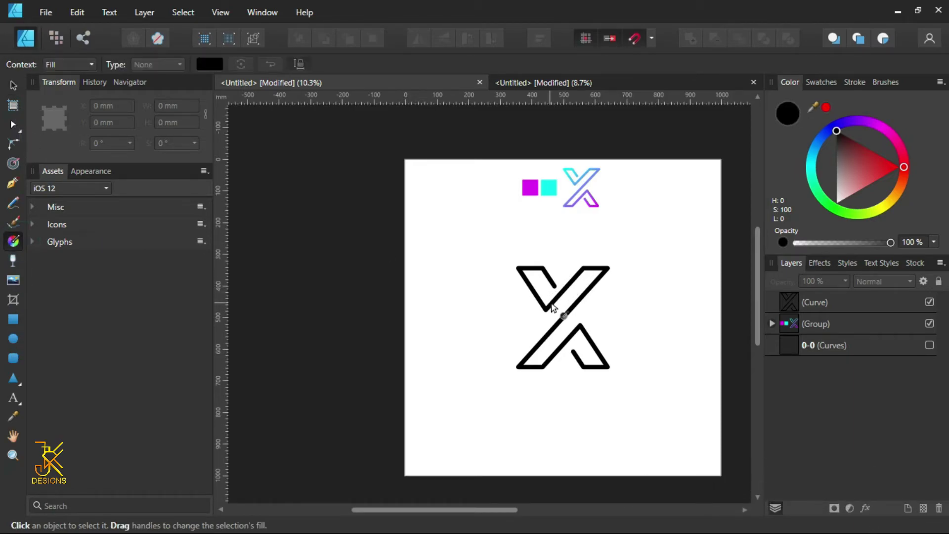
click(811, 304)
scroll(652, 317, up, 1)
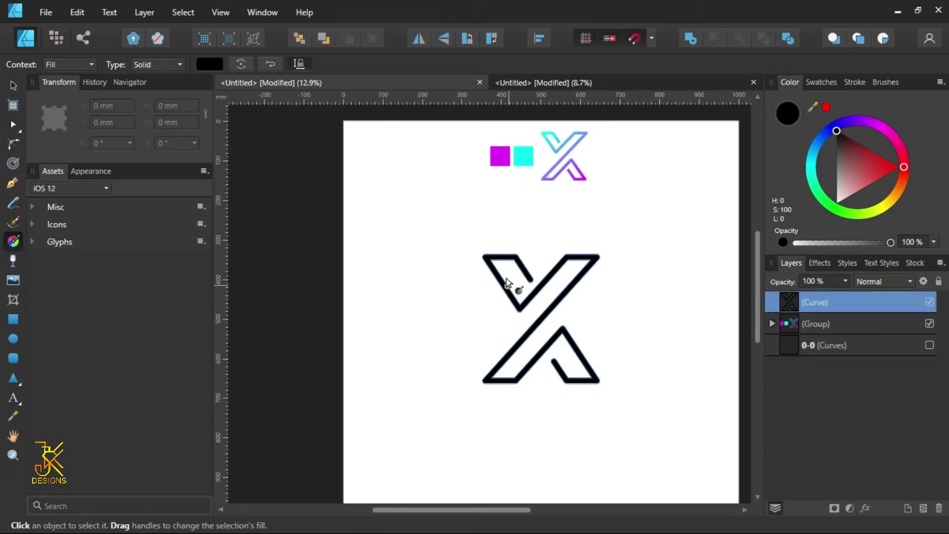
drag(490, 260, 592, 379)
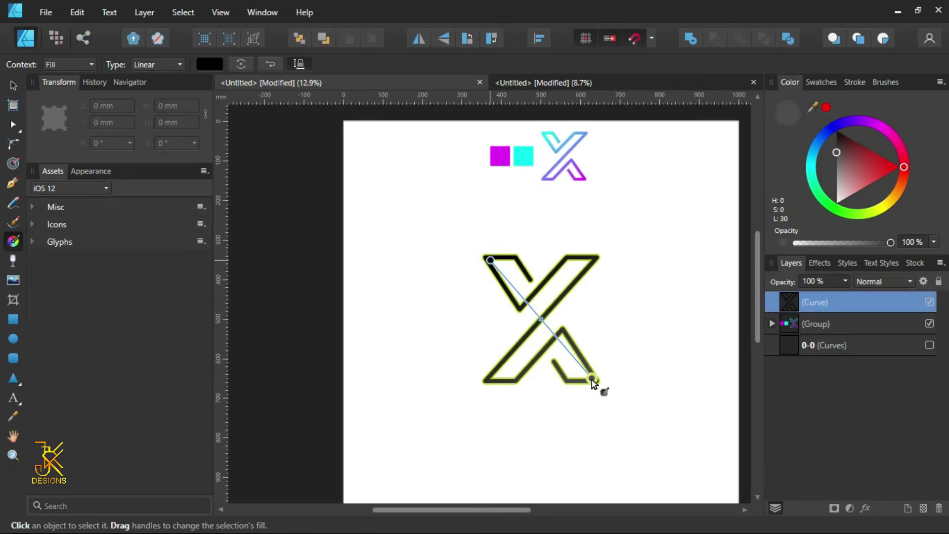
click(488, 259)
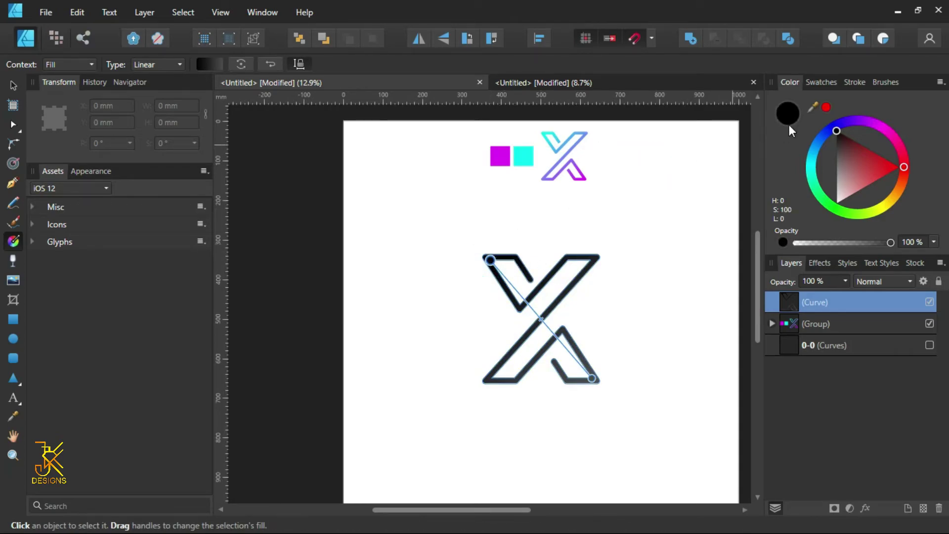
drag(811, 106, 520, 161)
click(825, 107)
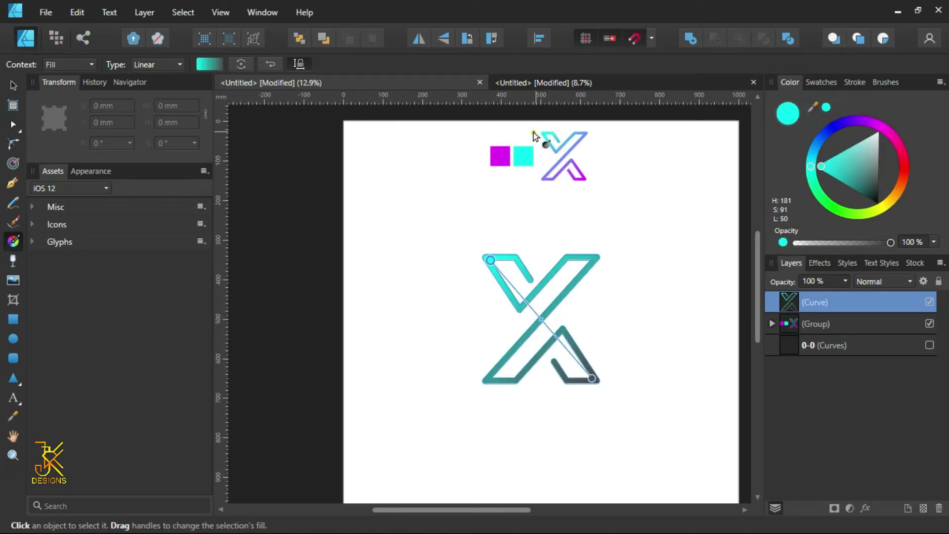
- Set the gradient's lower-right end to the colour sampled from the magenta swatch and deselect the X
click(593, 378)
drag(814, 105, 503, 155)
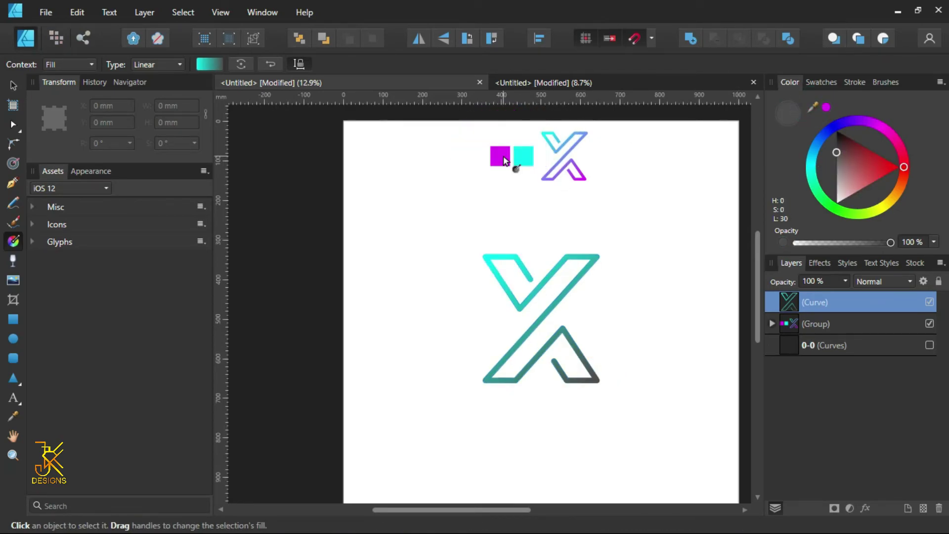
click(826, 107)
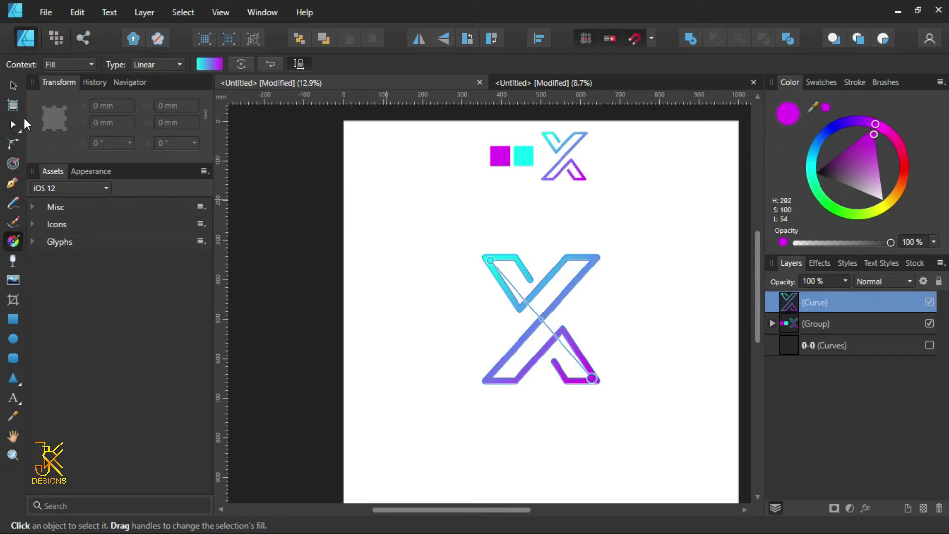
click(12, 87)
click(680, 380)
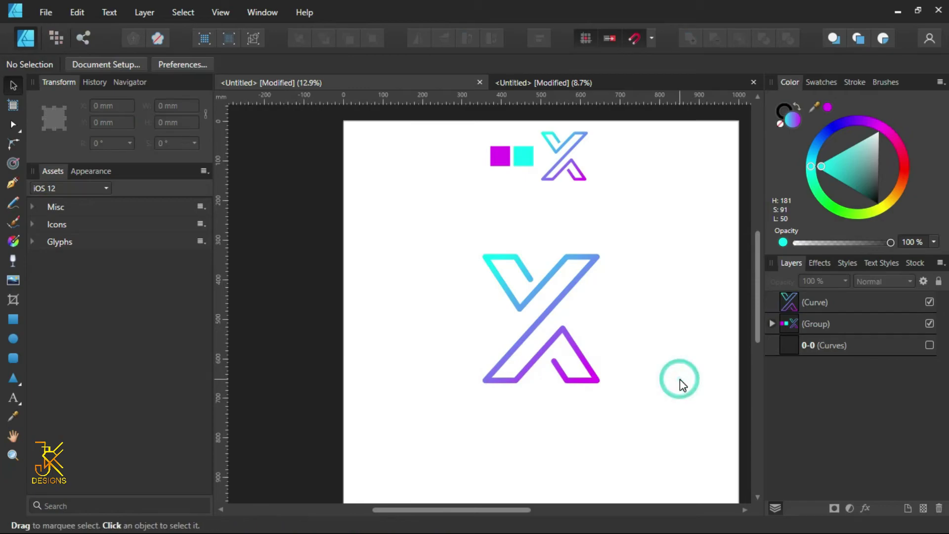
scroll(679, 383, down, 3)
scroll(678, 383, up, 2)
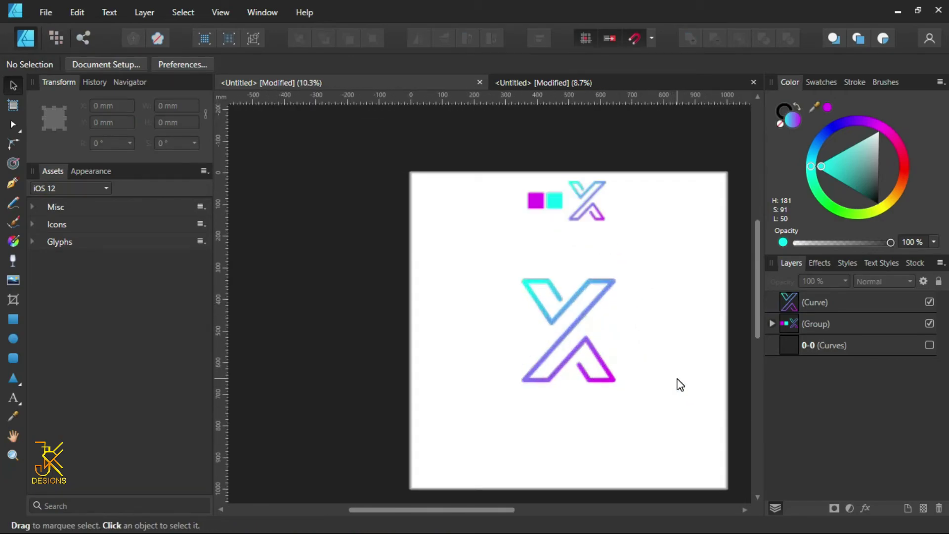
- Hide the reference group containing the two colour swatches and the small sample X, then deselect it
click(841, 300)
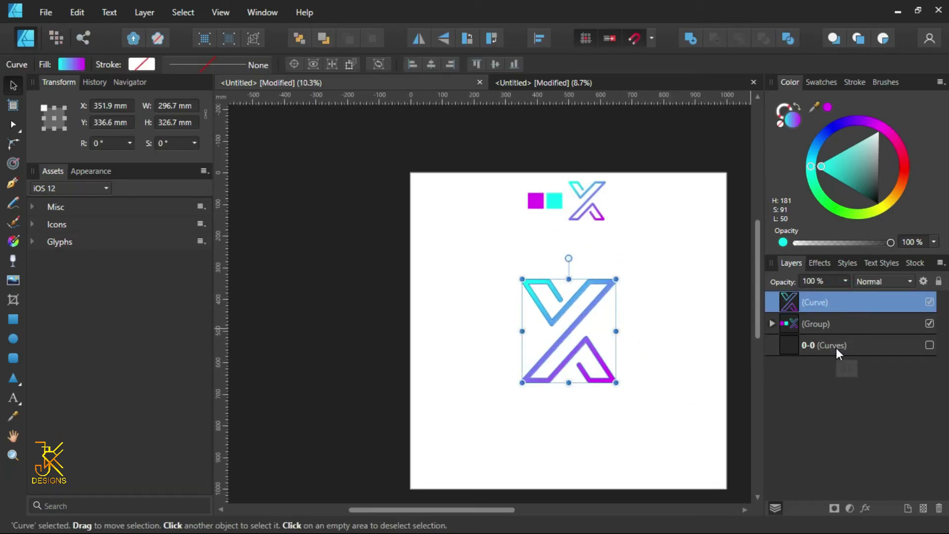
click(652, 279)
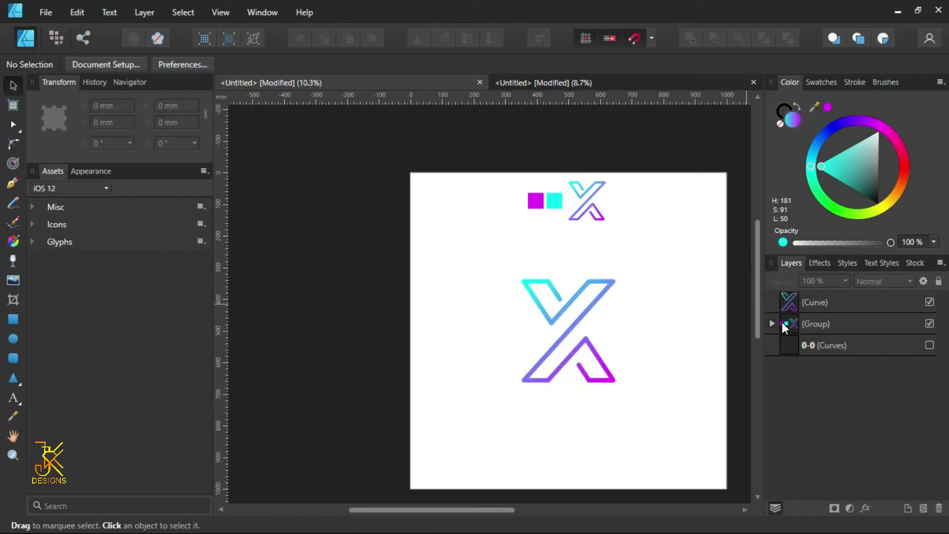
click(819, 319)
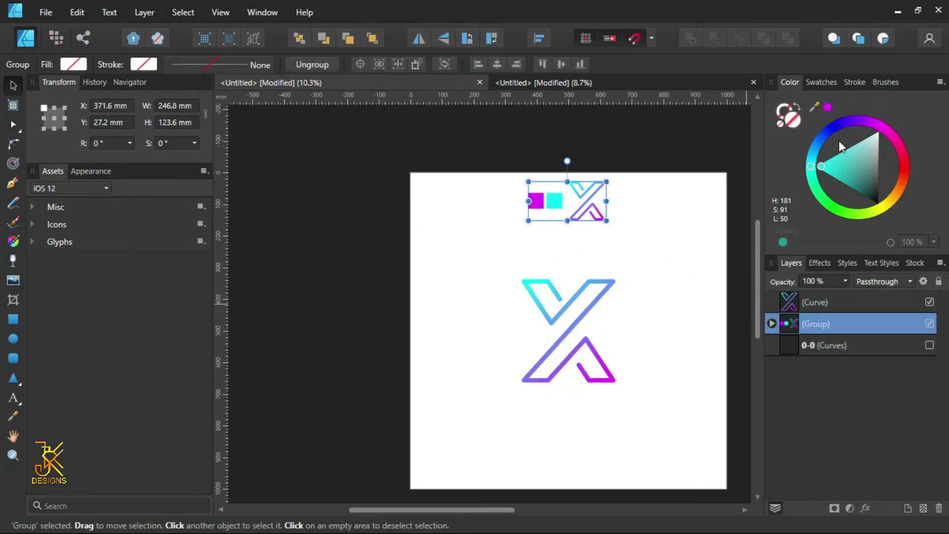
click(930, 323)
click(735, 230)
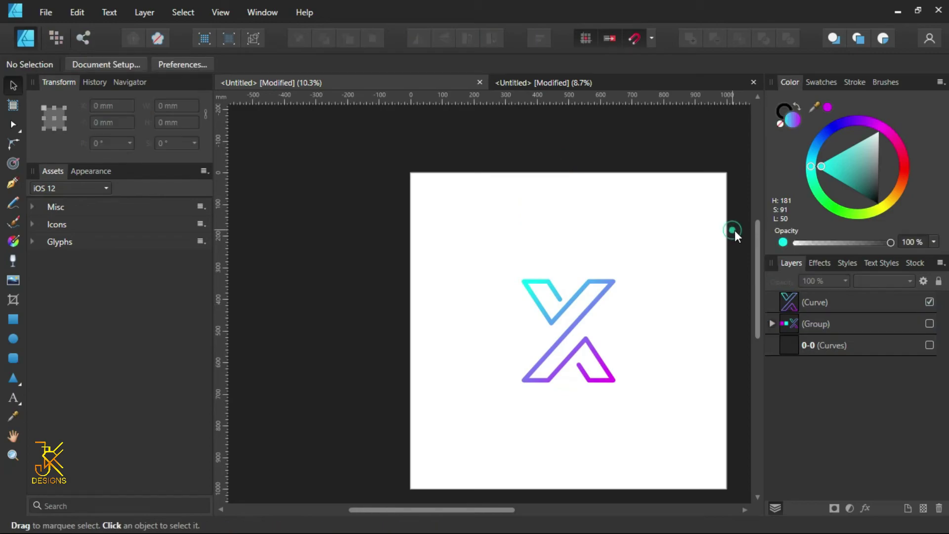
drag(744, 373, 693, 312)
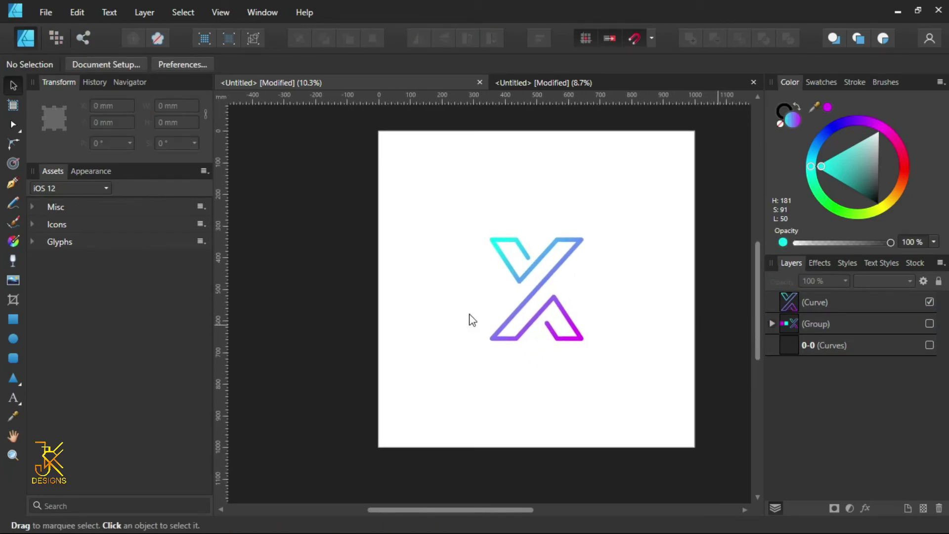
- Draw a 1000 by 1000 mm rectangle without a stroke over the whole page and fill it very dark blue (H 227, S 100, L 4)
click(15, 319)
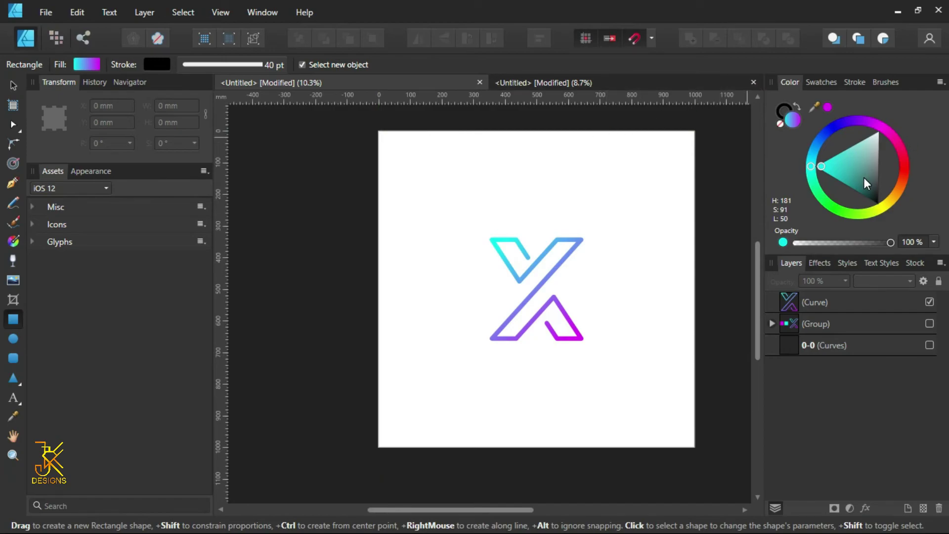
drag(864, 177, 879, 233)
click(781, 122)
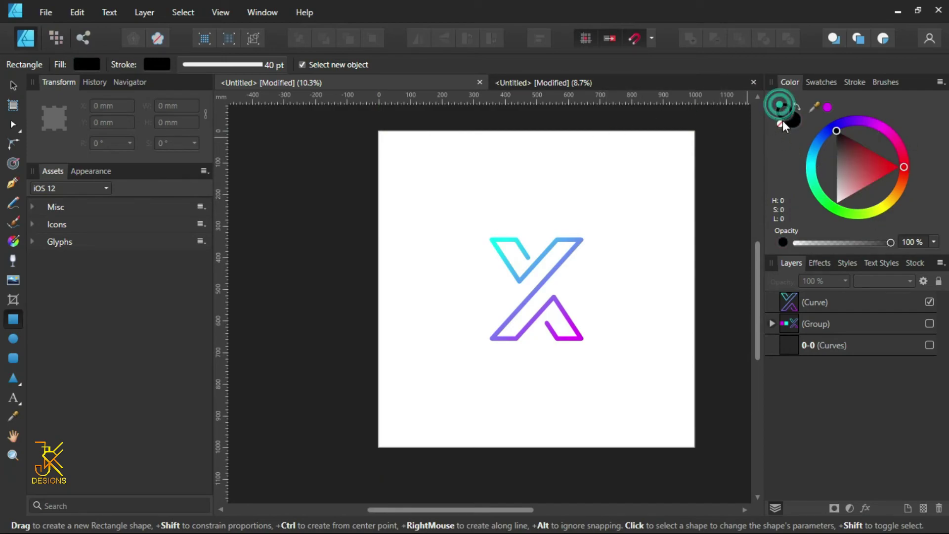
click(797, 116)
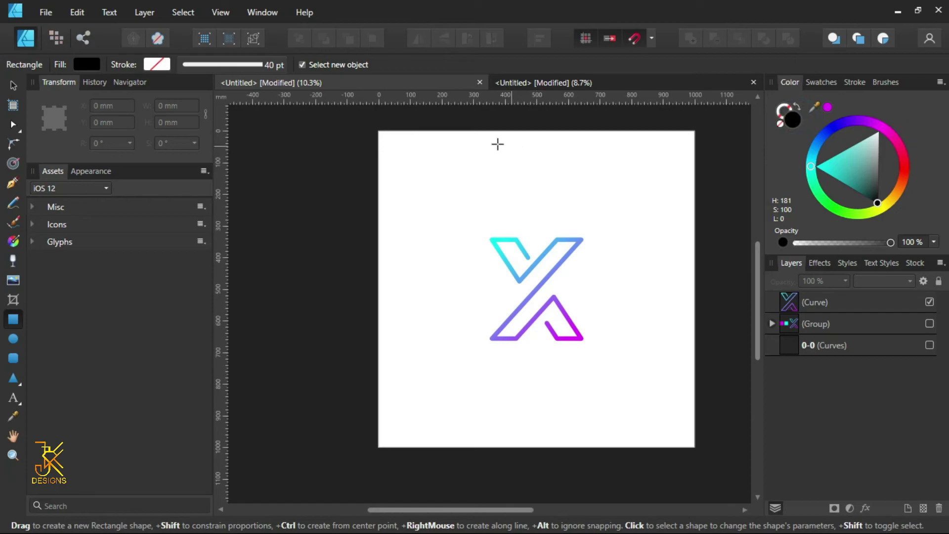
drag(384, 144, 696, 449)
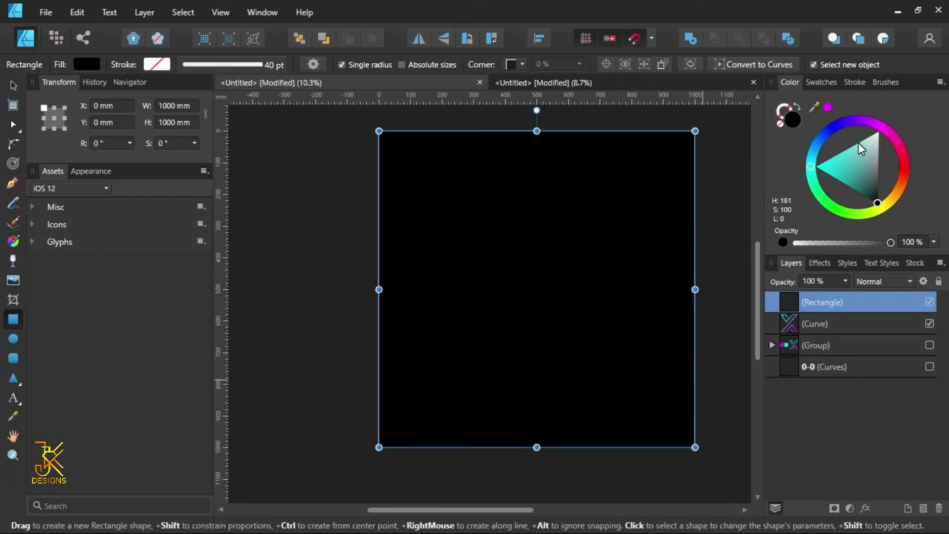
click(826, 133)
drag(848, 147, 840, 205)
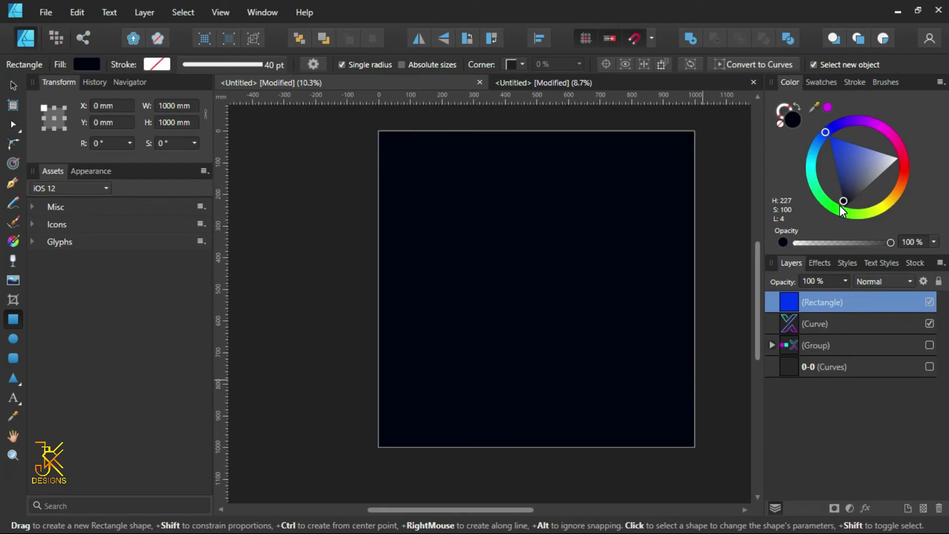
- Adjust the background rectangle's fill to H 233, S 100, L 5 and send it behind all other objects, leaving nothing selected
click(830, 133)
drag(843, 153, 840, 200)
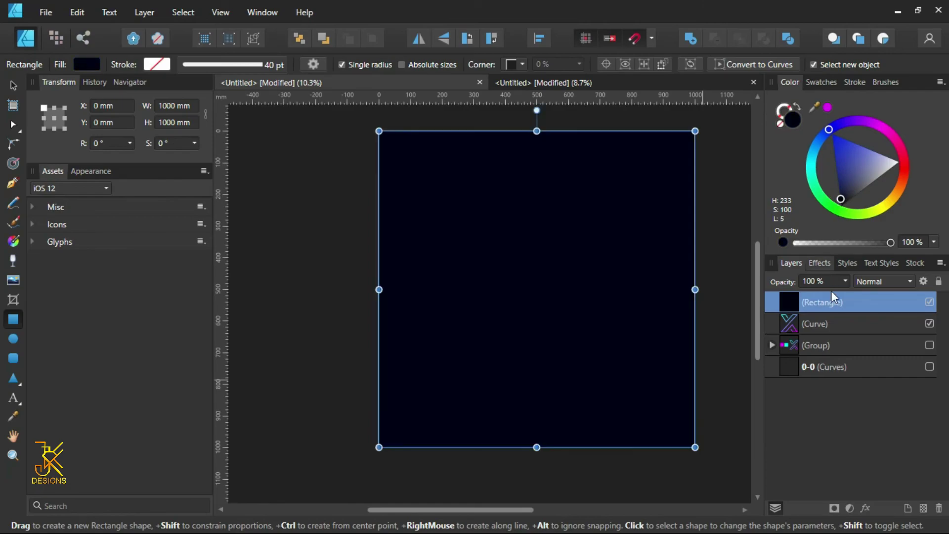
right_click(604, 245)
mouse_move(633, 335)
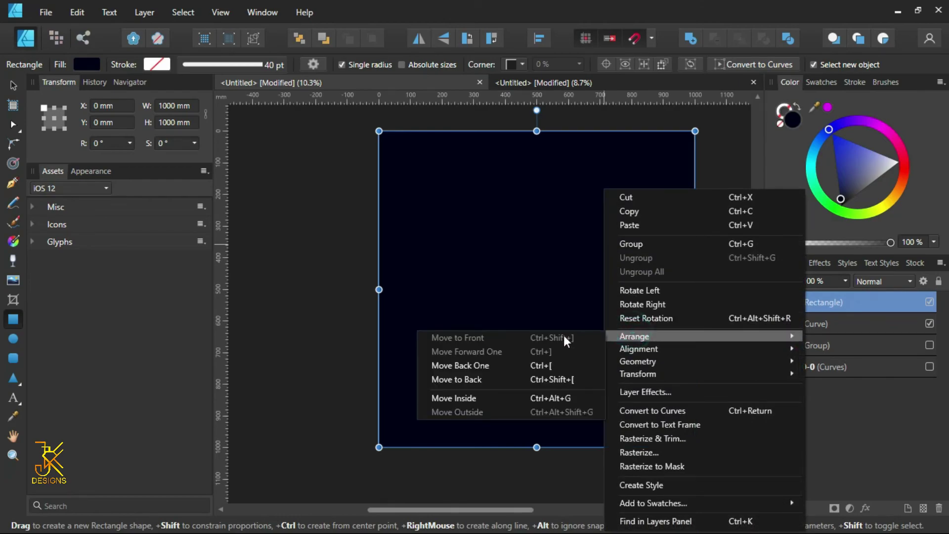
click(495, 382)
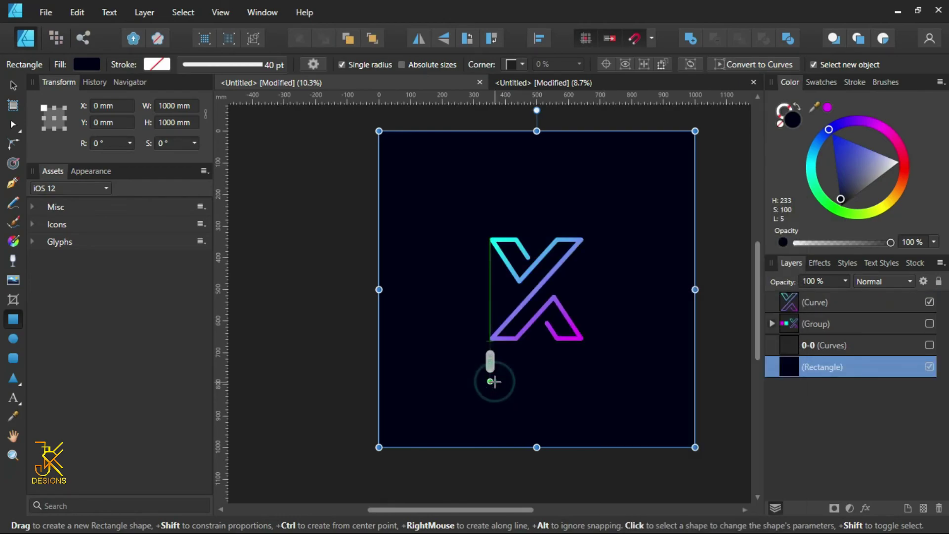
key(v)
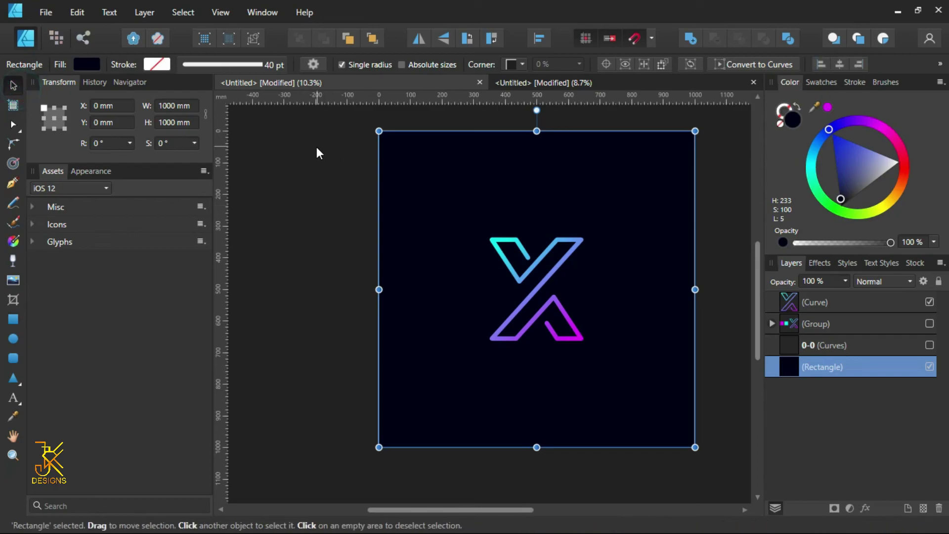
click(316, 146)
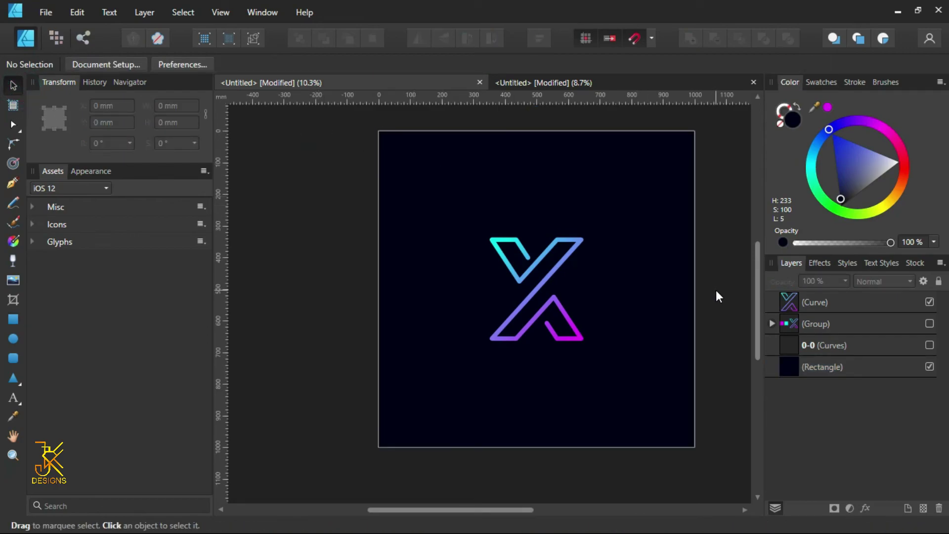
- Examine the finished gradient X against the dark background, both close up and as a whole page
scroll(716, 290, down, 3)
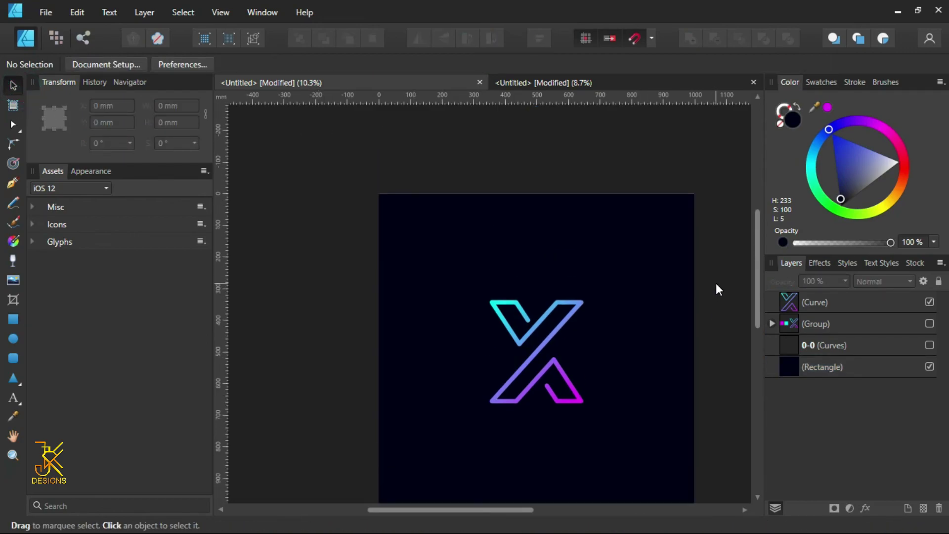
scroll(649, 296, up, 1)
scroll(648, 294, up, 2)
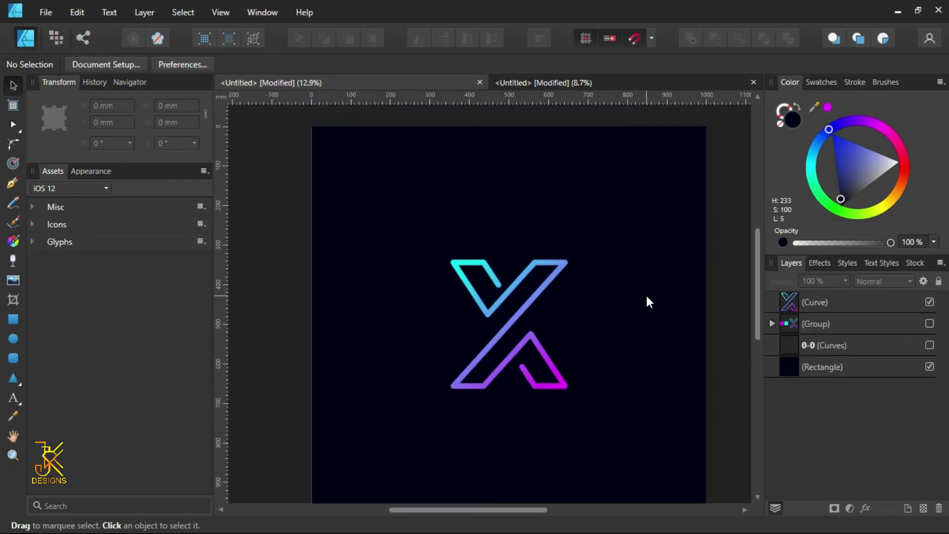
scroll(646, 292, down, 2)
scroll(646, 292, up, 1)
scroll(646, 293, up, 1)
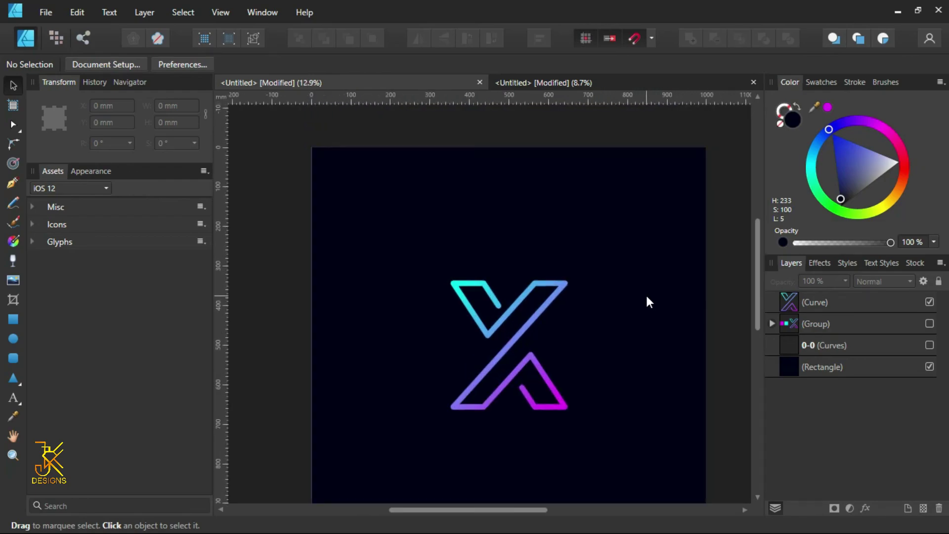
scroll(623, 297, down, 3)
scroll(593, 285, up, 1)
key(space)
scroll(557, 274, up, 2)
scroll(556, 274, down, 1)
scroll(556, 274, down, 1)
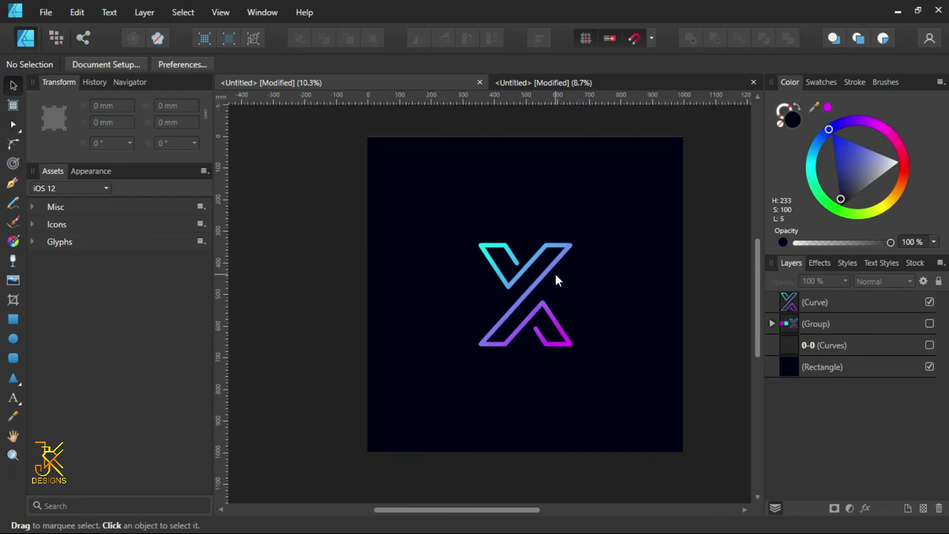